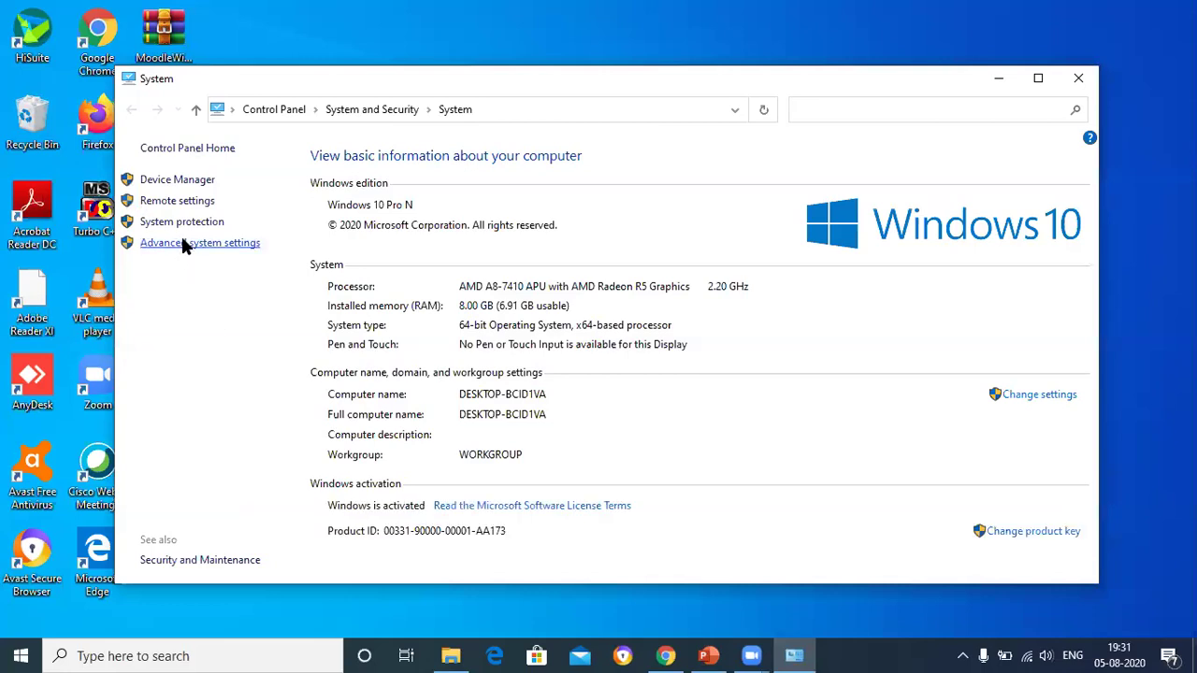
Step: Open the environment variables from the advanced system settings and start a new system variable named Java_Home
{"action": "left_click", "coordinate": [183, 244]}
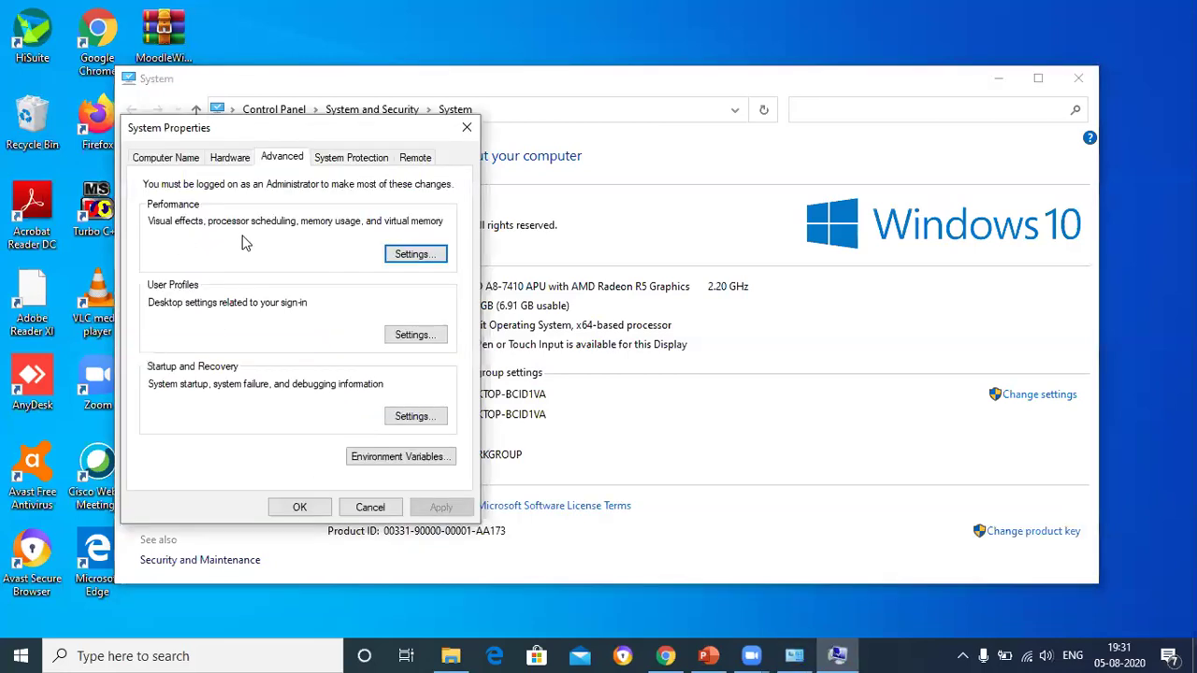
{"action": "left_click", "coordinate": [412, 460]}
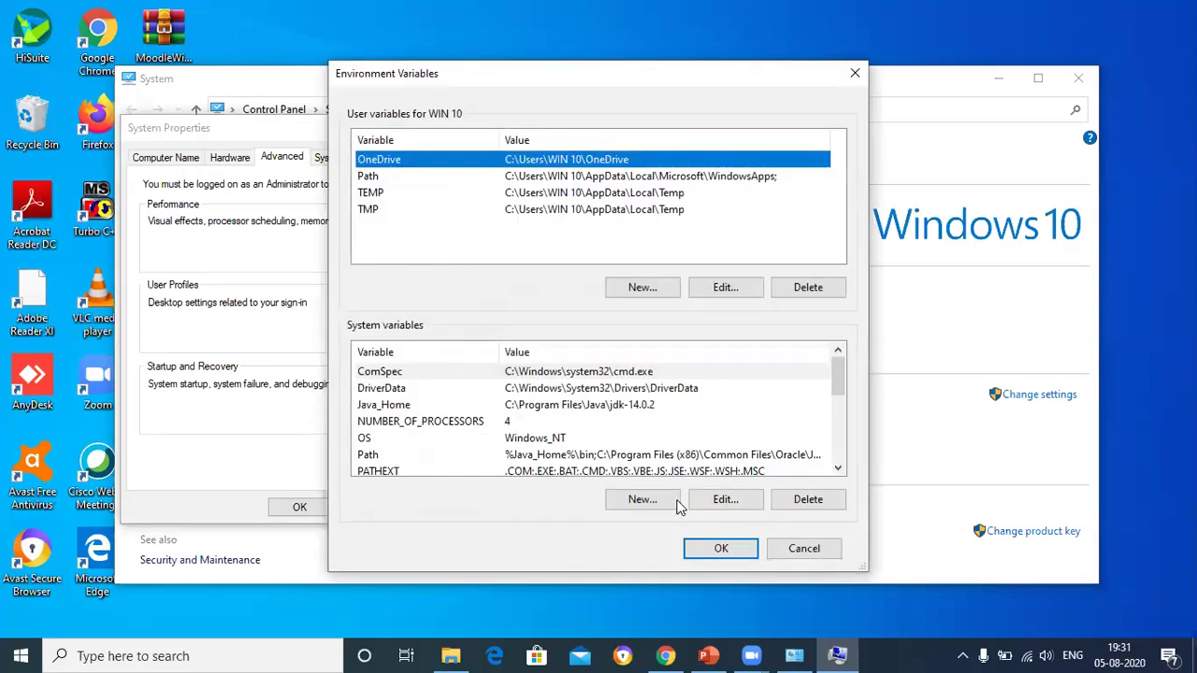
{"action": "left_click", "coordinate": [642, 499]}
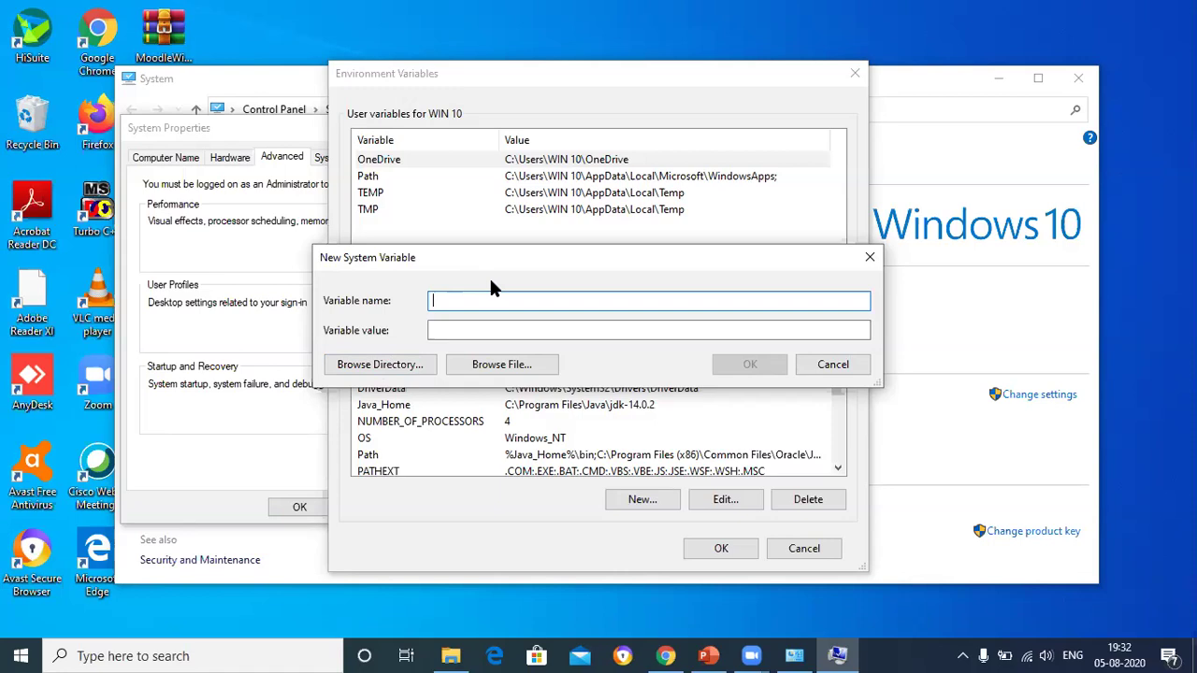
{"action": "type", "text": "Java_Home"}
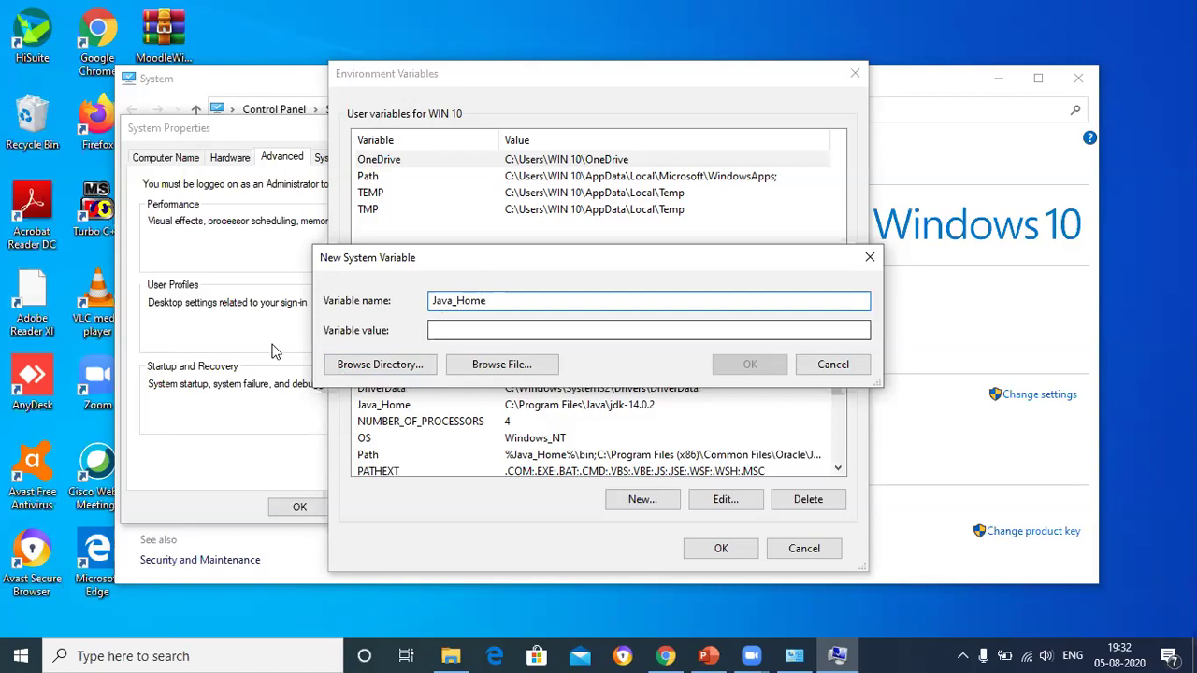
Step: Browse to C:\Program Files\Java\jdk-14.0.2 as the new variable's value, and discard the new variable
{"action": "left_click", "coordinate": [386, 369]}
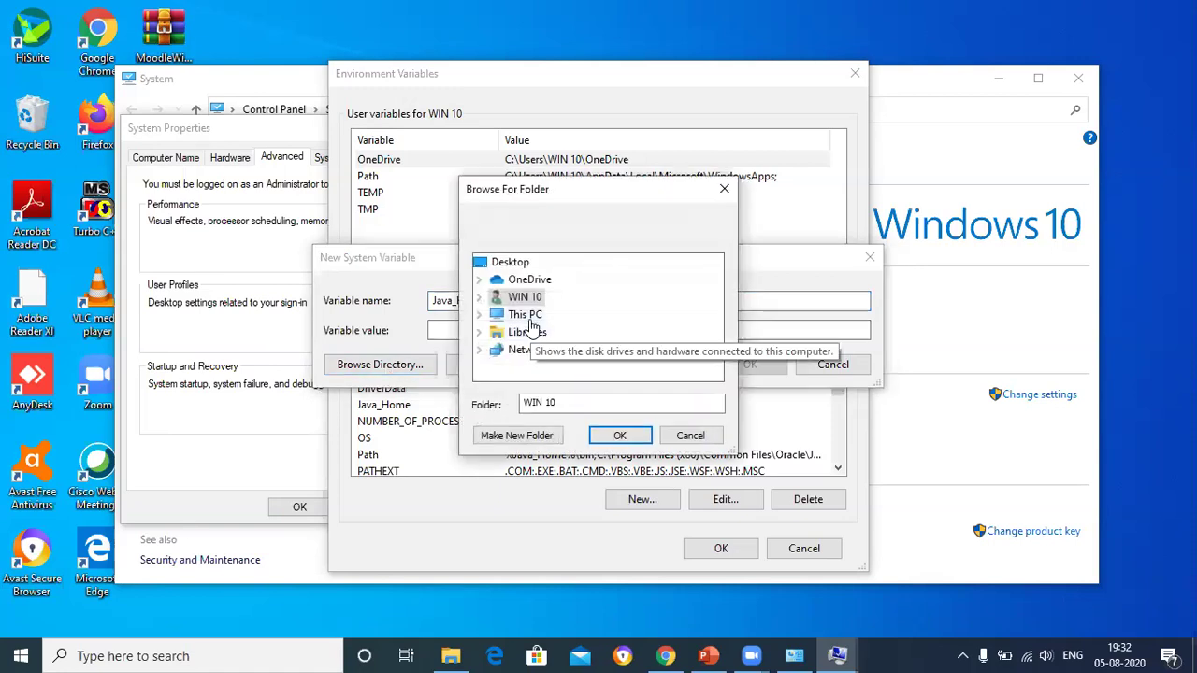
{"action": "double_click", "coordinate": [528, 318]}
{"action": "scroll", "coordinate": [655, 348], "scroll_direction": "down", "scroll_amount": 2}
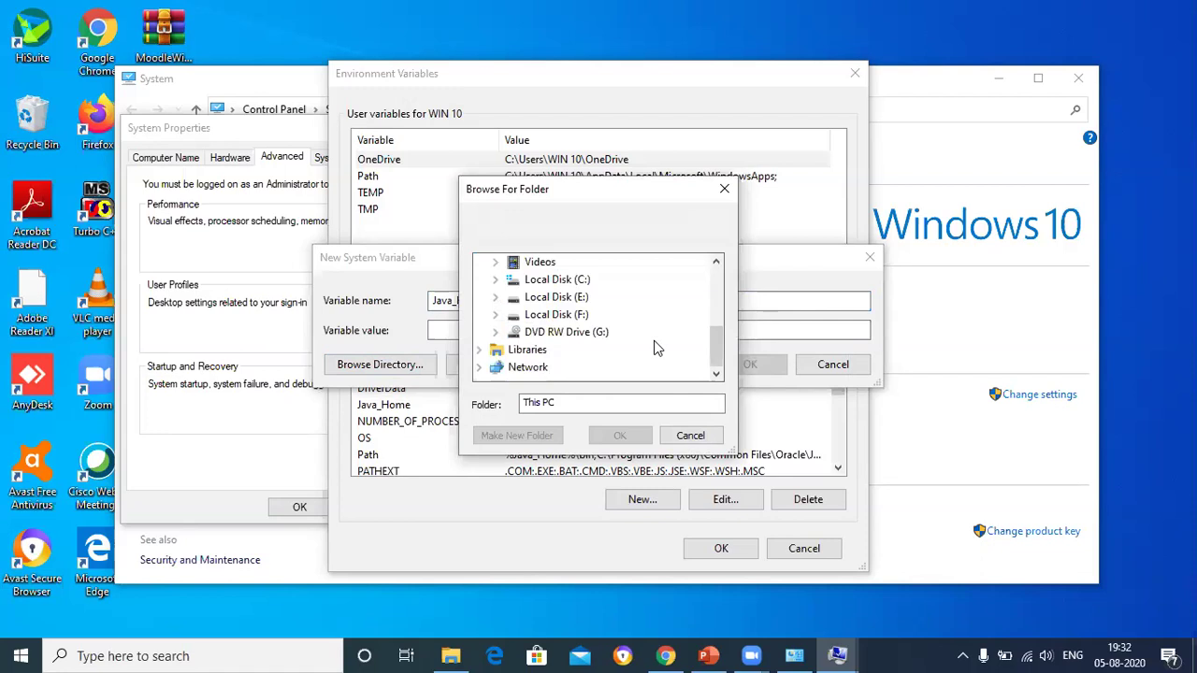
{"action": "double_click", "coordinate": [560, 277]}
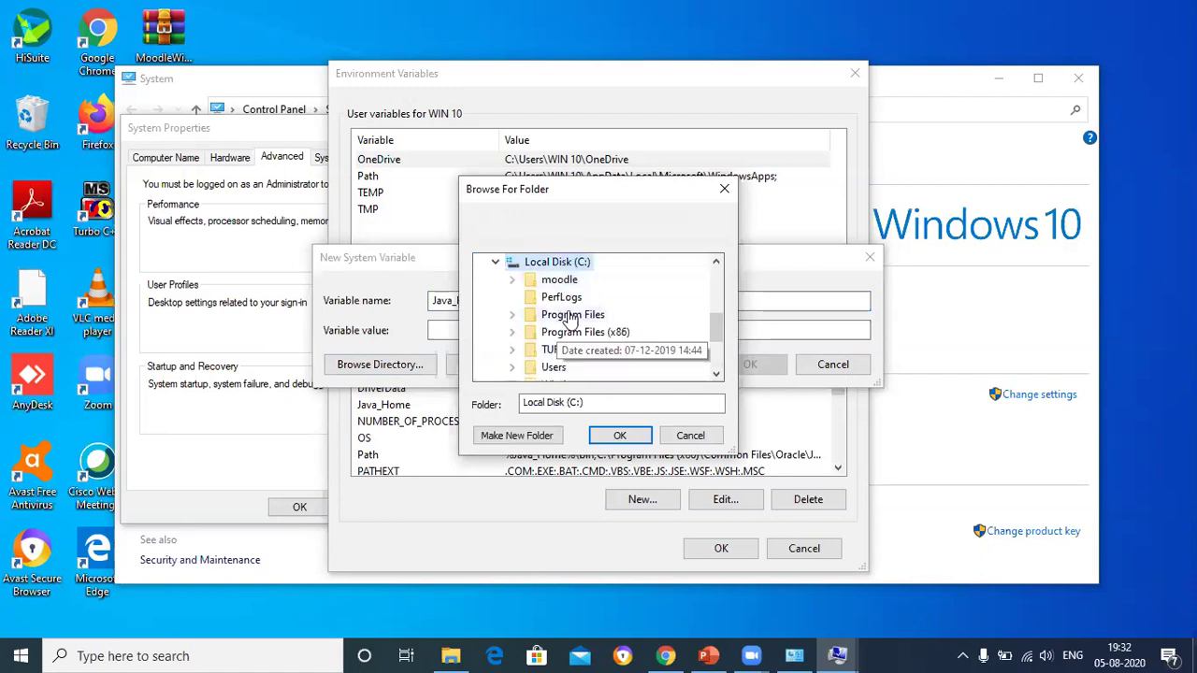
{"action": "double_click", "coordinate": [569, 316]}
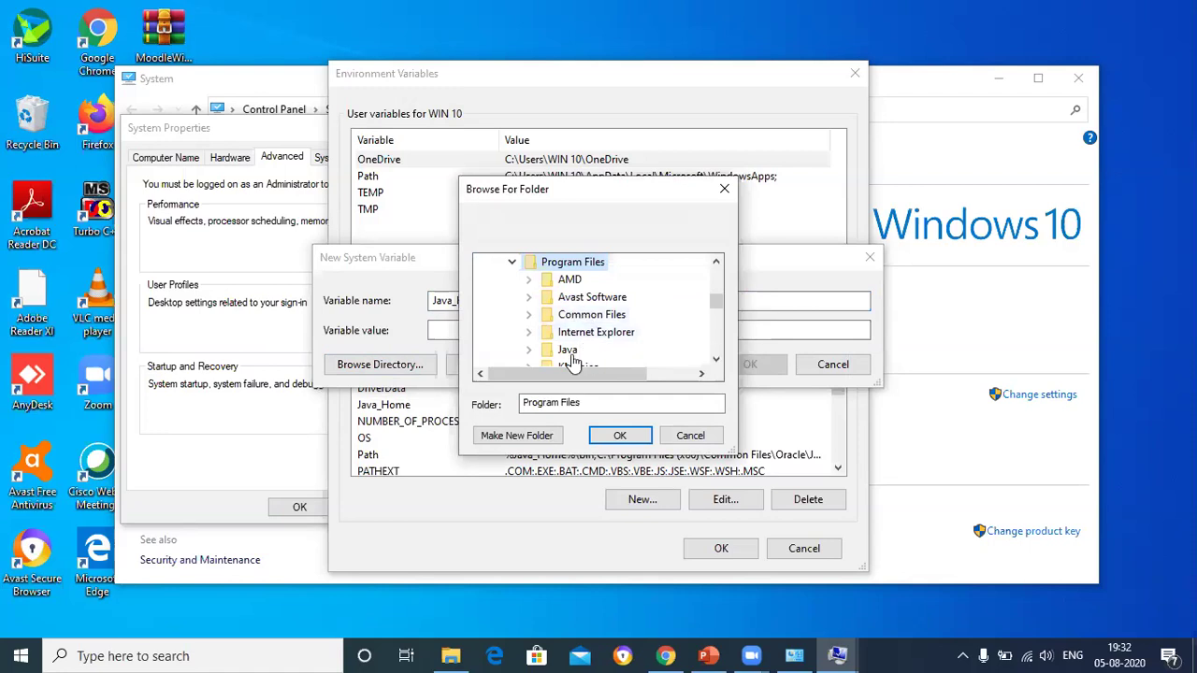
{"action": "double_click", "coordinate": [570, 350]}
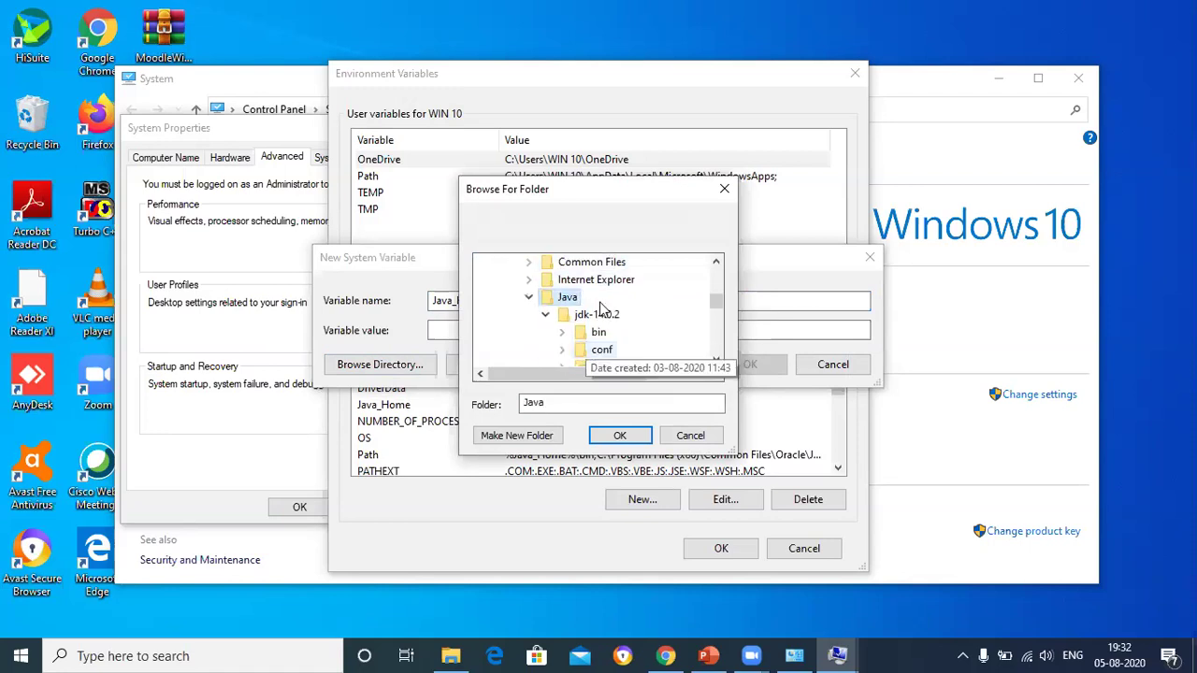
{"action": "left_click", "coordinate": [615, 319]}
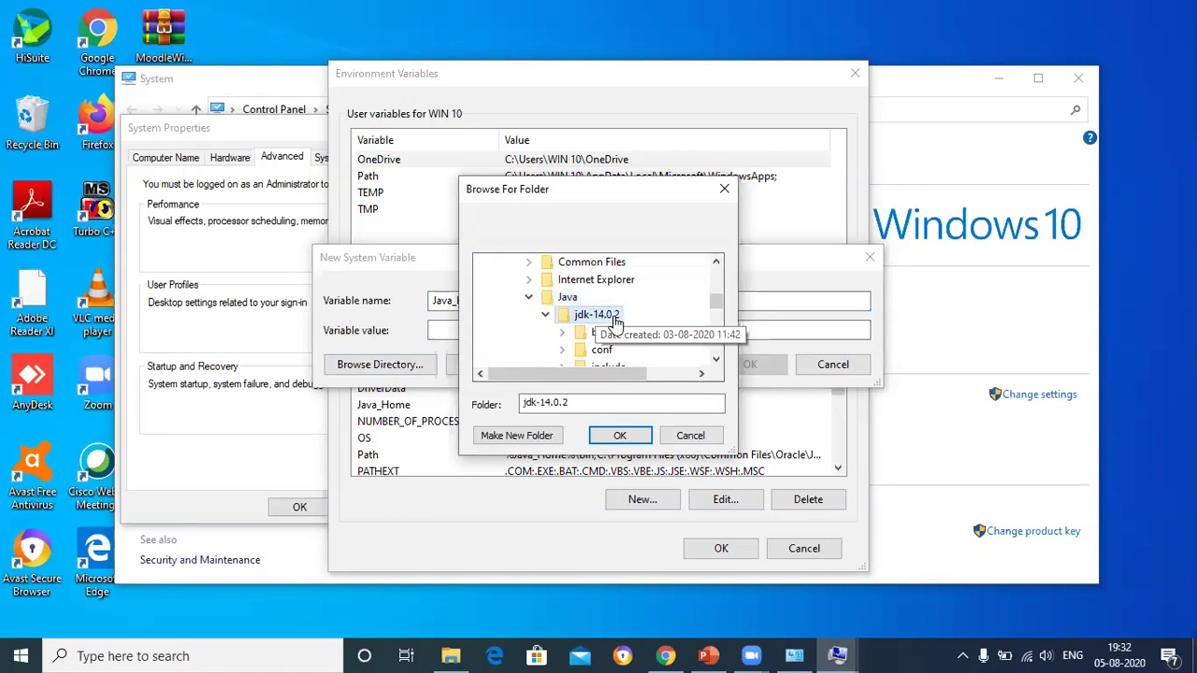
{"action": "left_click", "coordinate": [617, 438]}
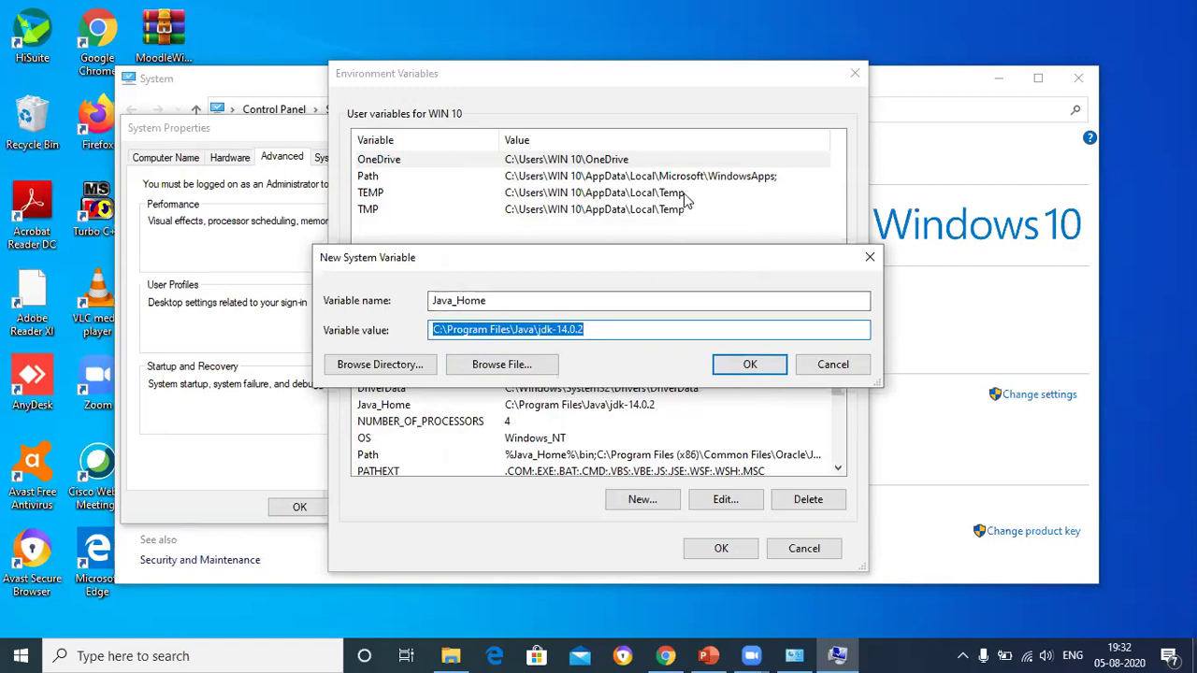
{"action": "left_click_drag", "start_coordinate": [687, 263], "coordinate": [687, 186]}
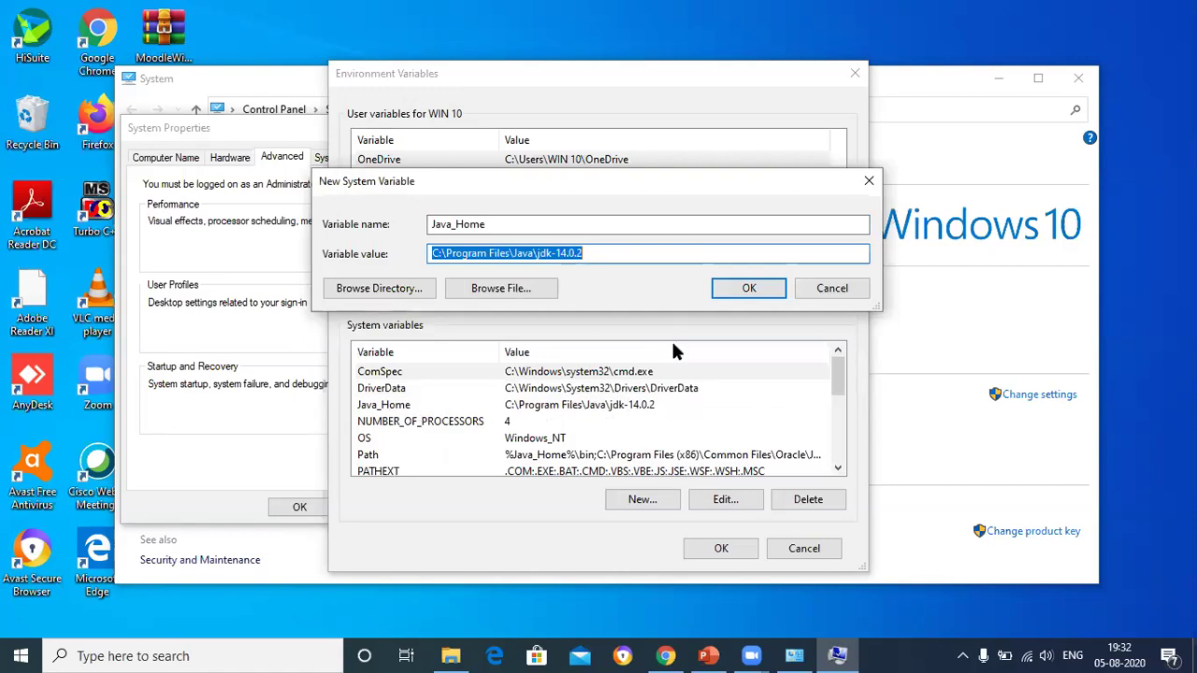
{"action": "left_click", "coordinate": [832, 289]}
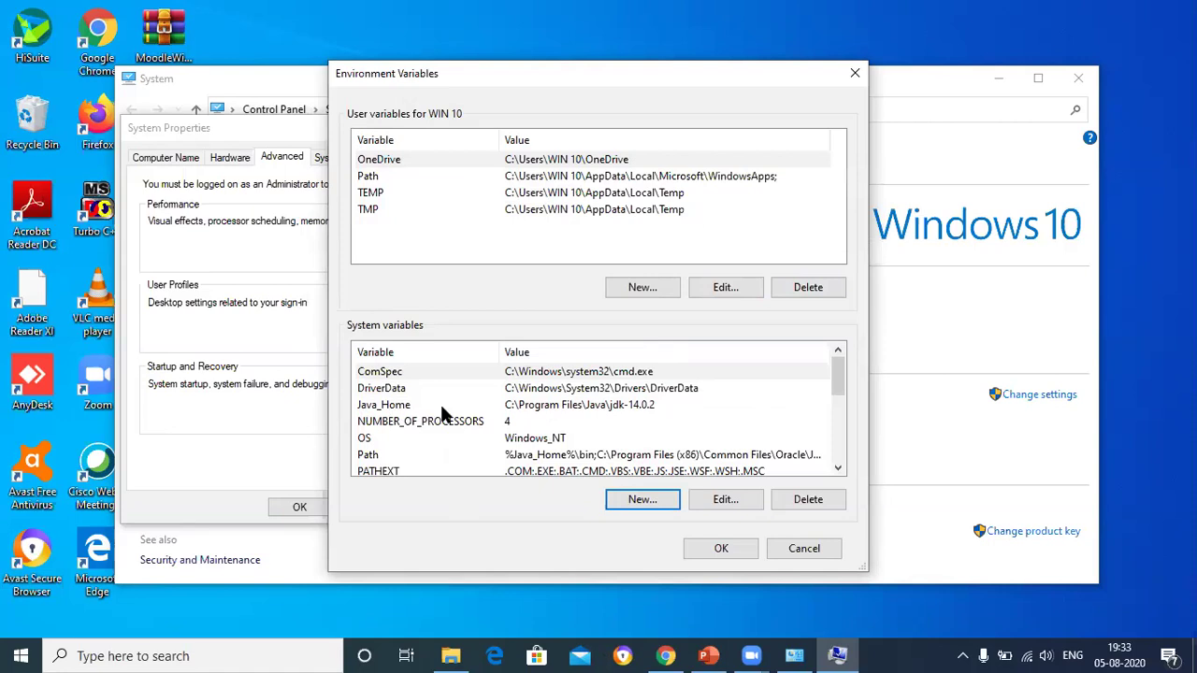
Step: Add a new entry %Java_Home%\bin to the Path system variable
{"action": "left_click", "coordinate": [367, 454]}
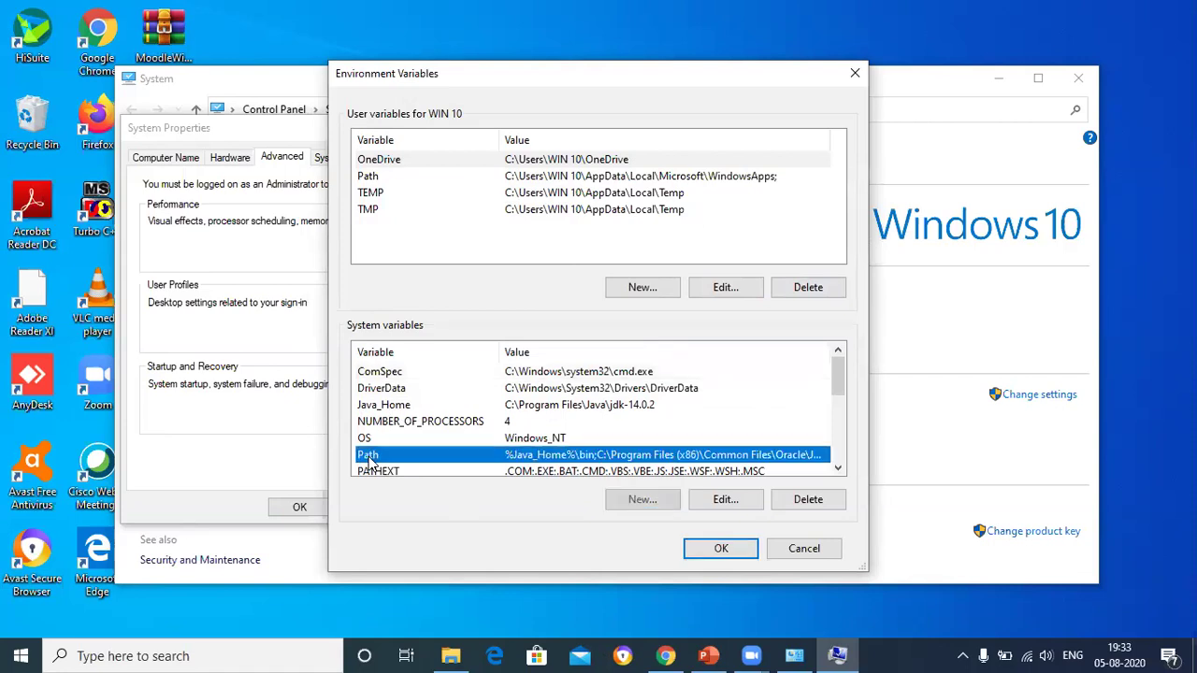
{"action": "left_click", "coordinate": [740, 501]}
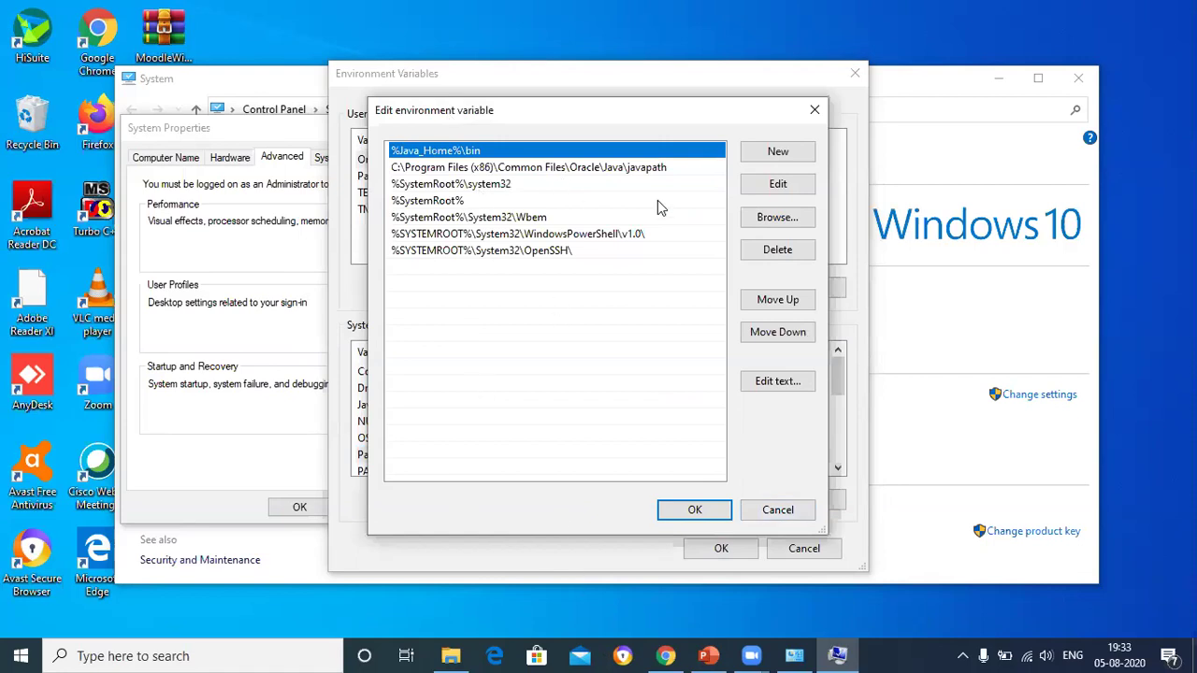
{"action": "left_click", "coordinate": [777, 154]}
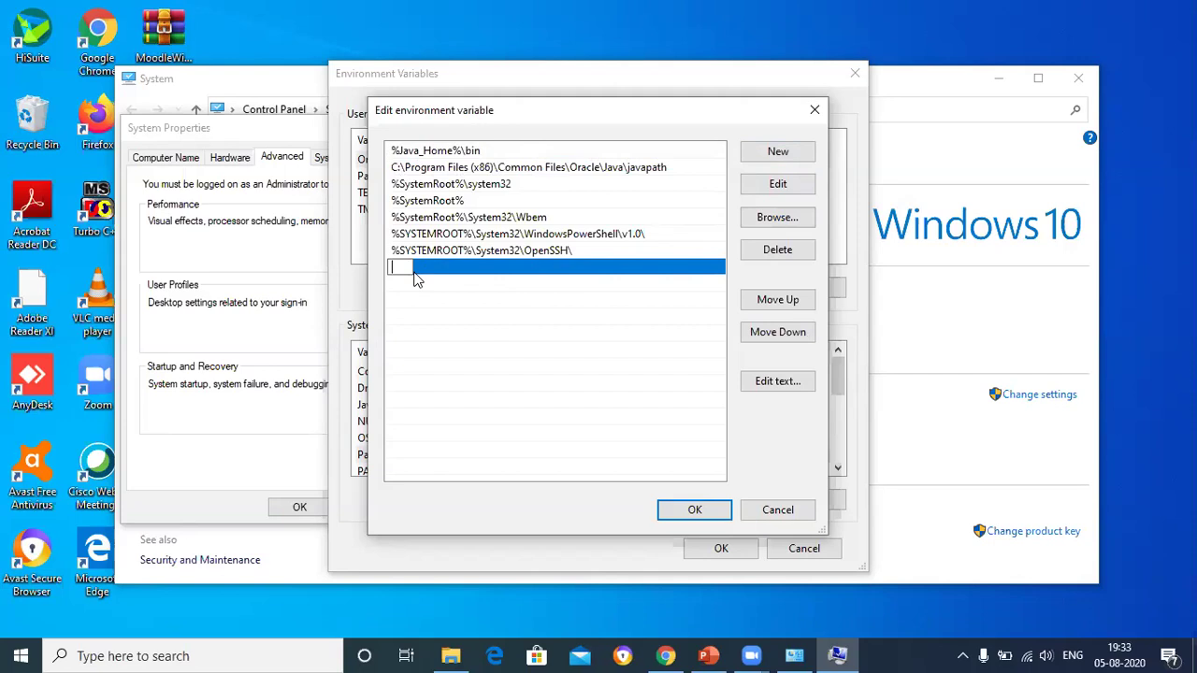
{"action": "type", "text": "%Java_Home"}
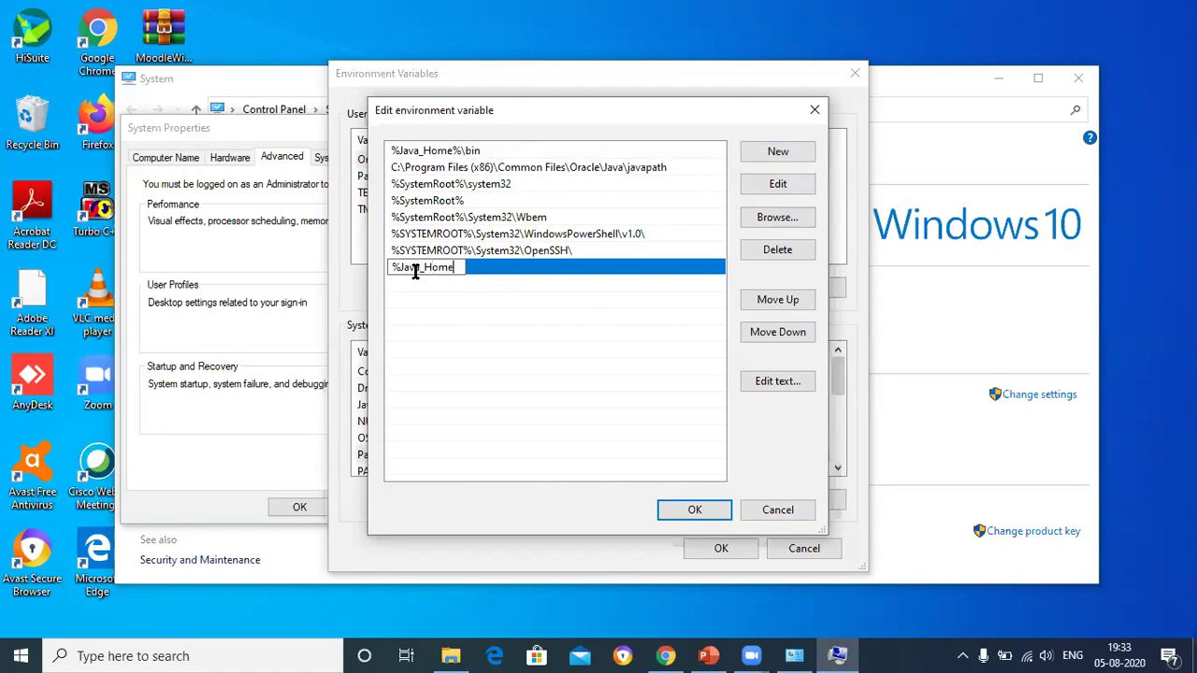
{"action": "type", "text": "%"}
{"action": "type", "text": "\b"}
{"action": "type", "text": "in"}
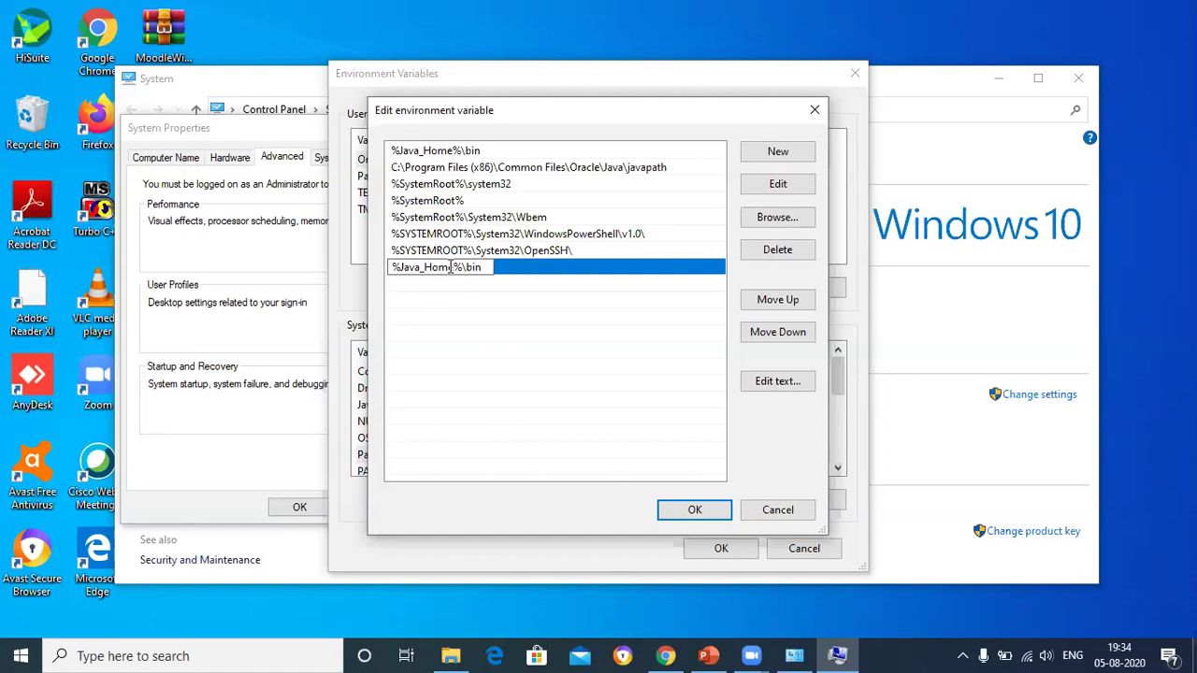
Step: Move the new %Java_Home%\bin entry up to the top of the Path list
{"action": "left_click", "coordinate": [790, 299]}
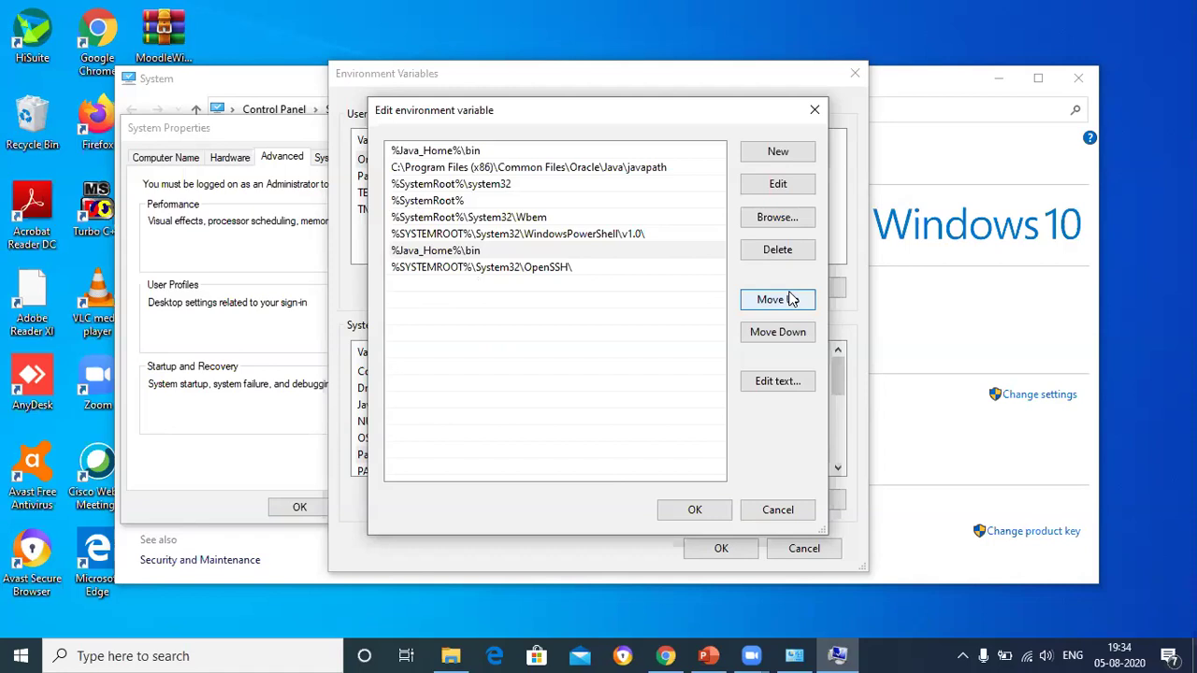
{"action": "left_click", "coordinate": [790, 298]}
{"action": "left_click", "coordinate": [790, 298]}
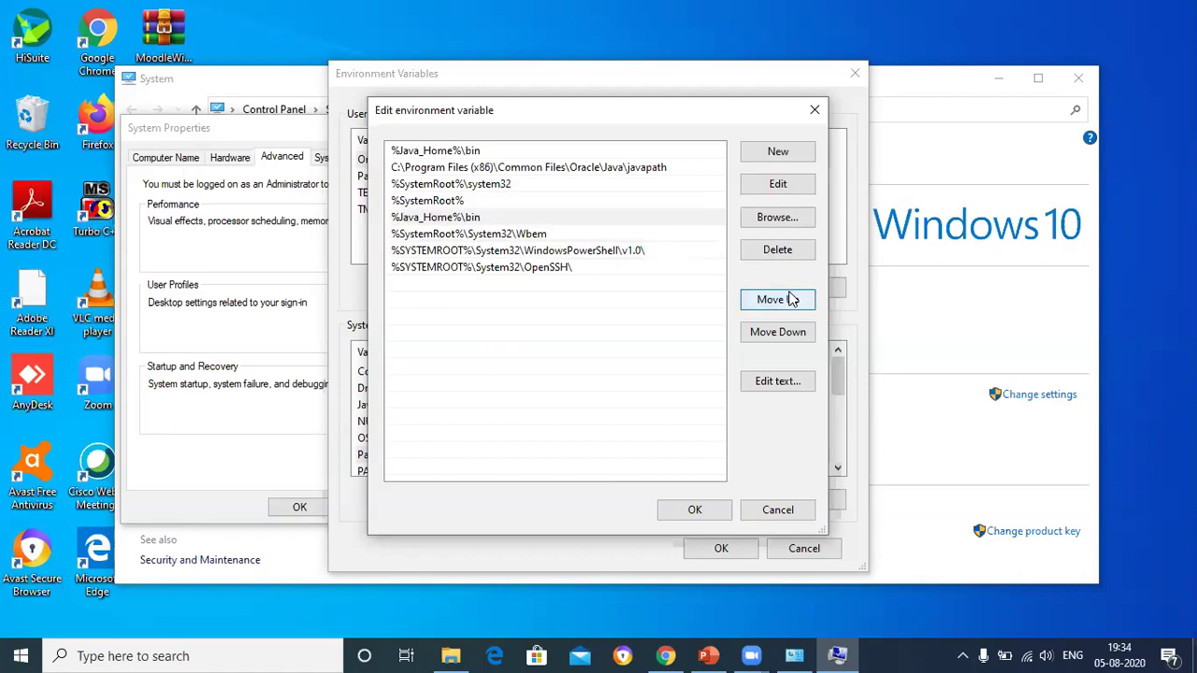
{"action": "left_click", "coordinate": [790, 299]}
{"action": "left_click", "coordinate": [790, 298]}
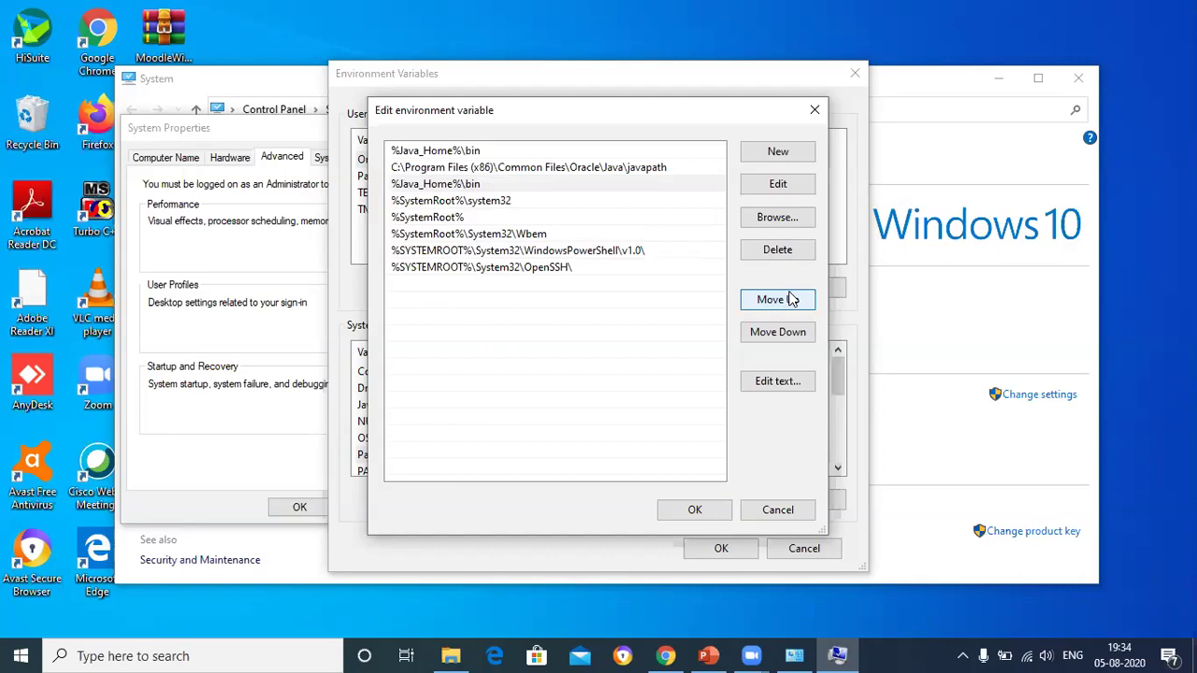
{"action": "left_click", "coordinate": [790, 298]}
{"action": "left_click", "coordinate": [790, 298]}
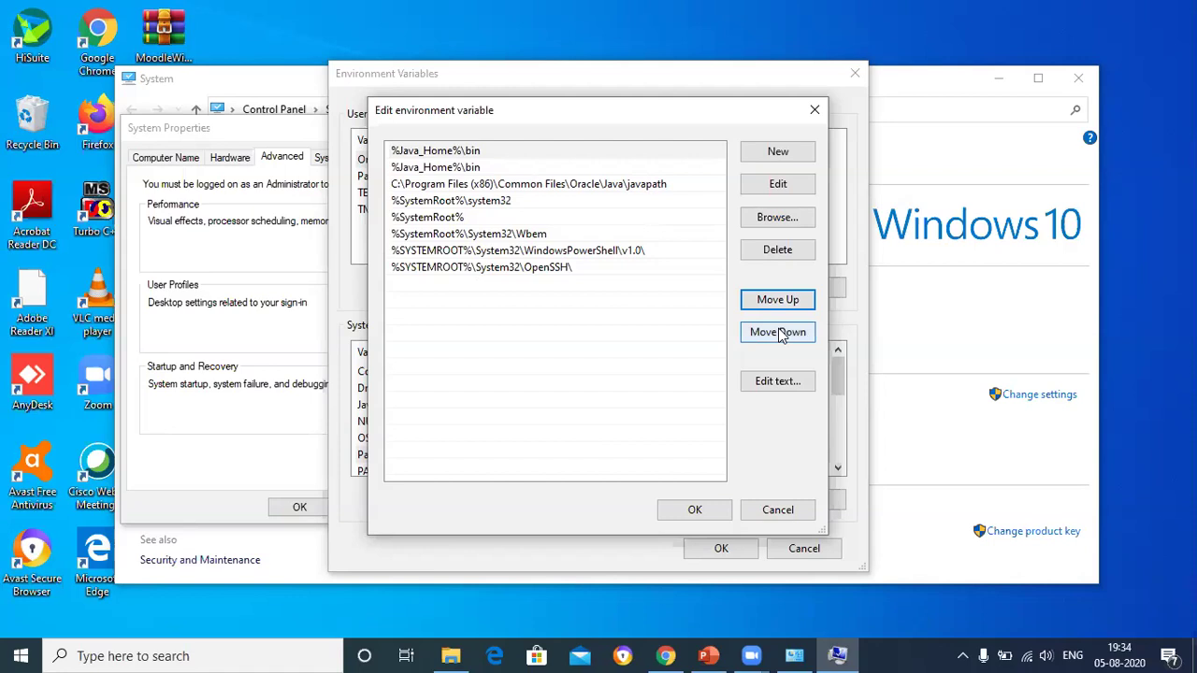
Step: Move the %Java_Home%\bin entry back down to the end of the Path list
{"action": "left_click", "coordinate": [782, 334]}
{"action": "left_click", "coordinate": [781, 335]}
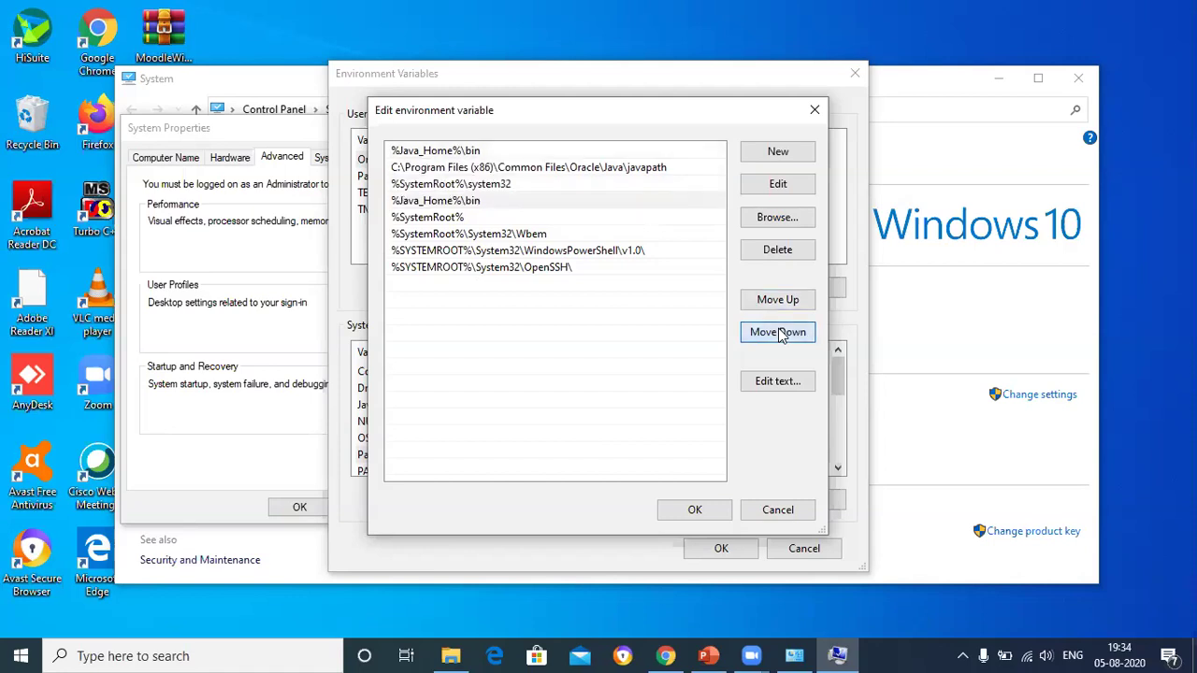
{"action": "left_click", "coordinate": [781, 334]}
{"action": "left_click", "coordinate": [781, 334]}
{"action": "left_click", "coordinate": [781, 334]}
{"action": "left_click", "coordinate": [782, 335]}
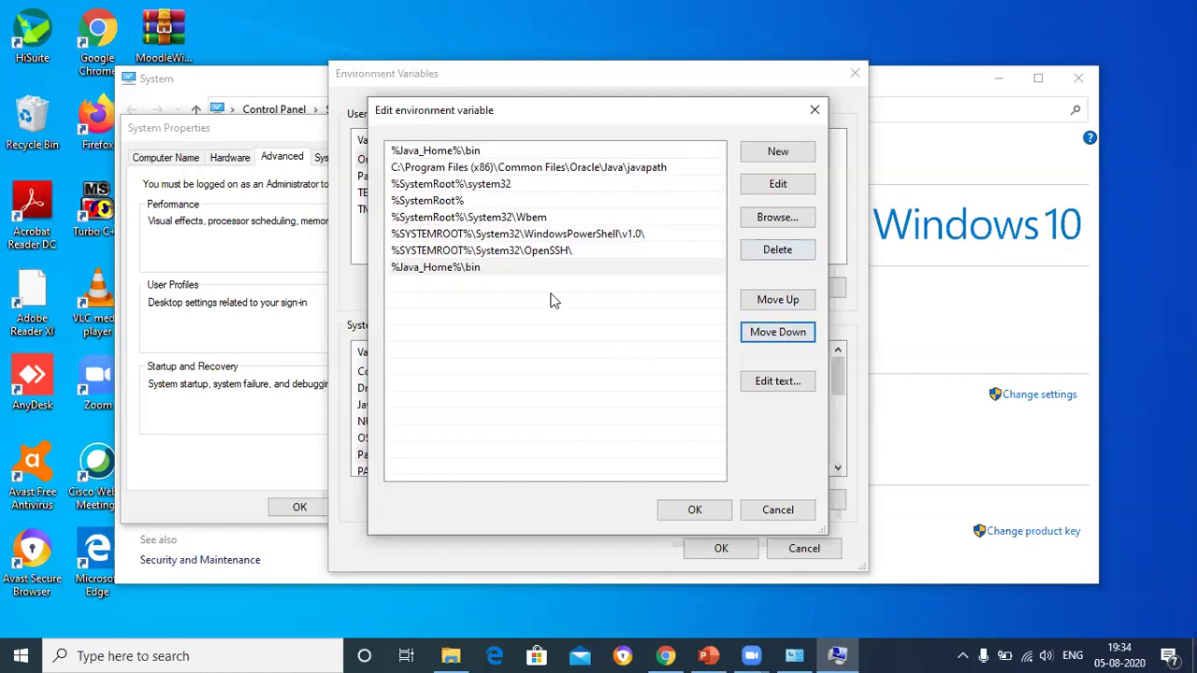
Step: Delete the duplicate %Java_Home%\bin entry at the end of the Path list
{"action": "left_click", "coordinate": [522, 268]}
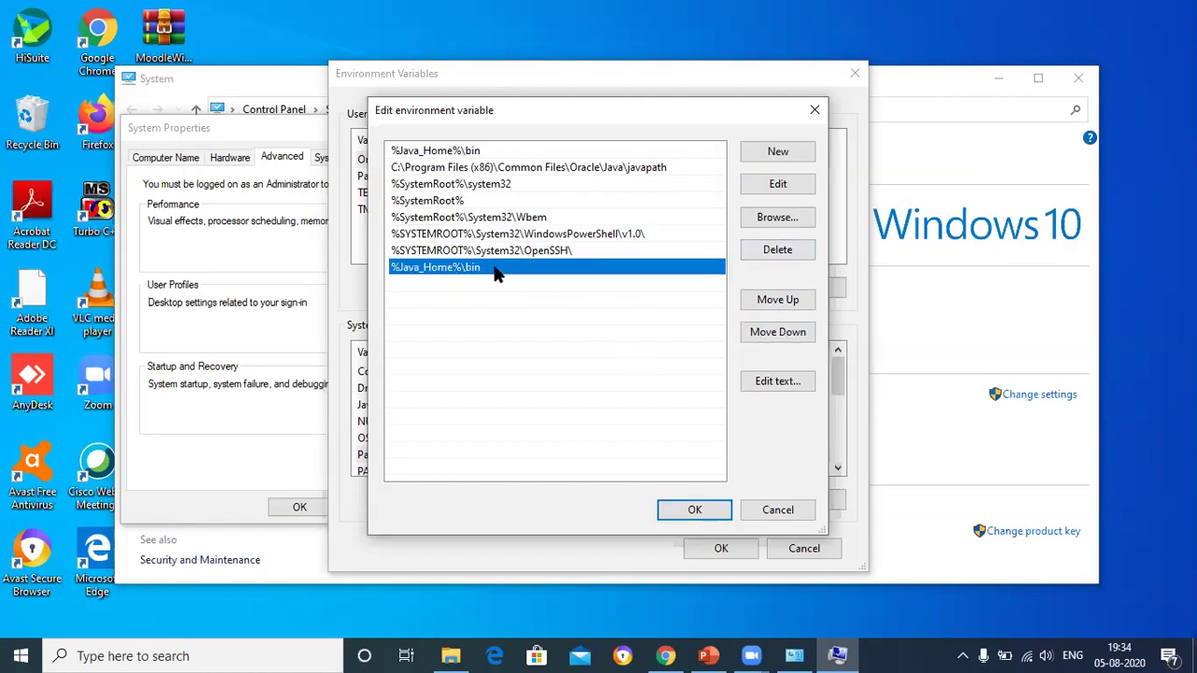
{"action": "left_click", "coordinate": [495, 269]}
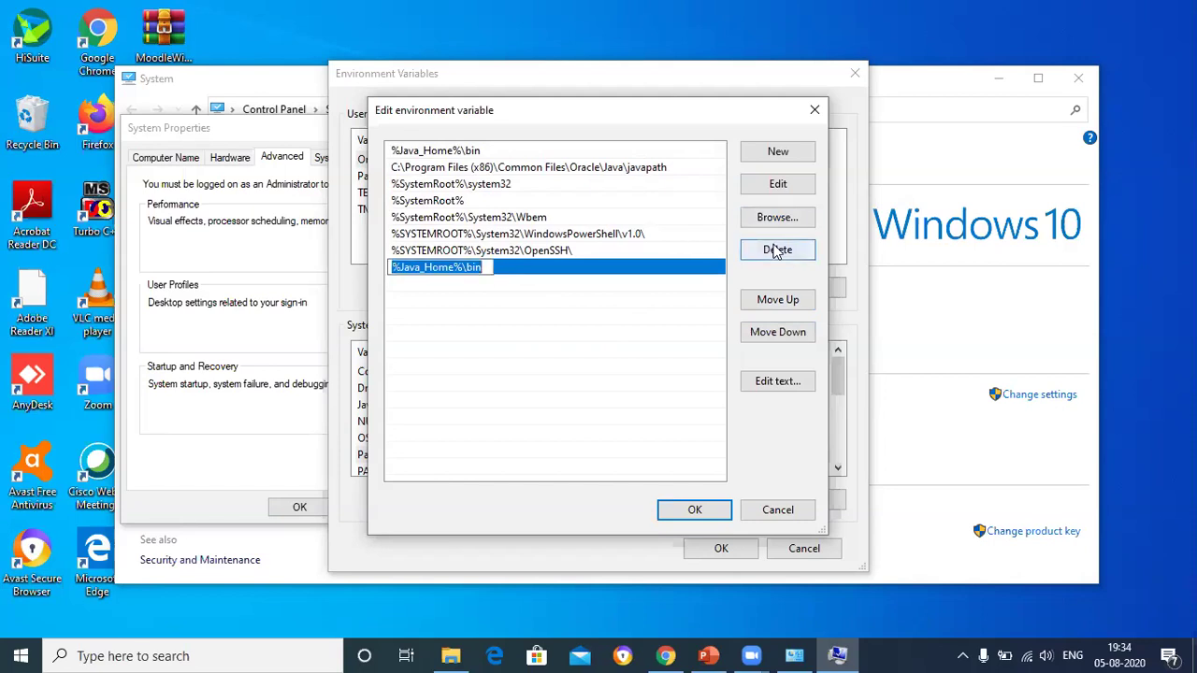
{"action": "left_click", "coordinate": [776, 250]}
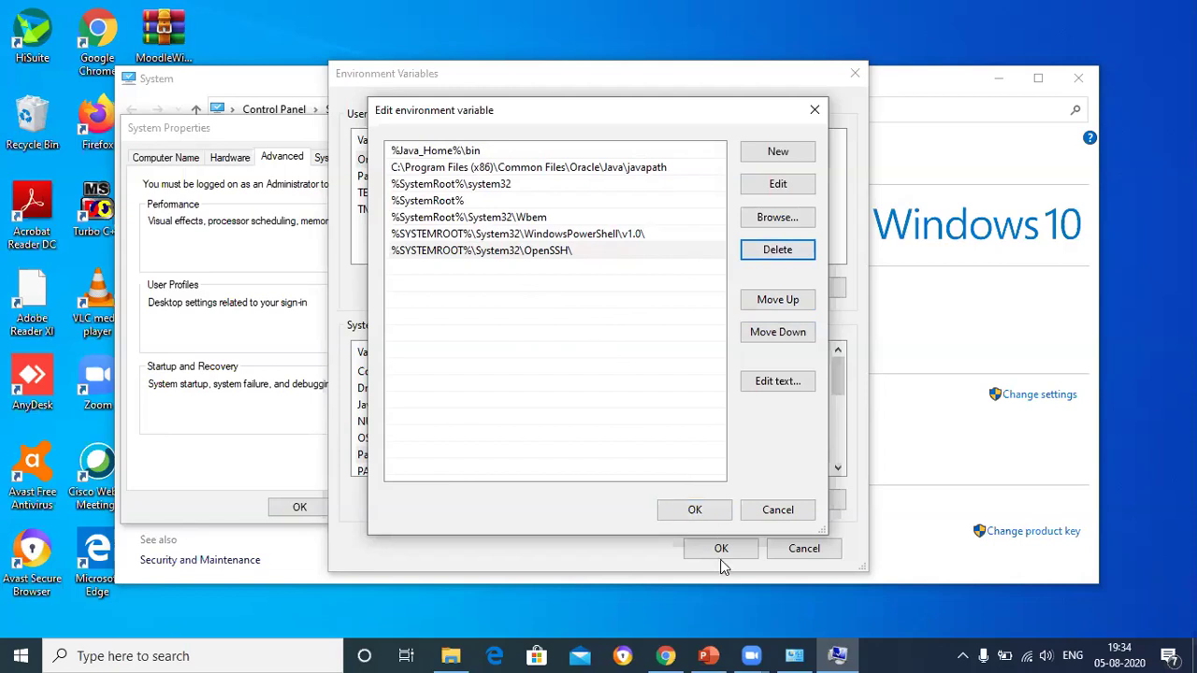
Step: Close the Path editor, the environment variables and the system properties without saving any changes
{"action": "left_click", "coordinate": [782, 507]}
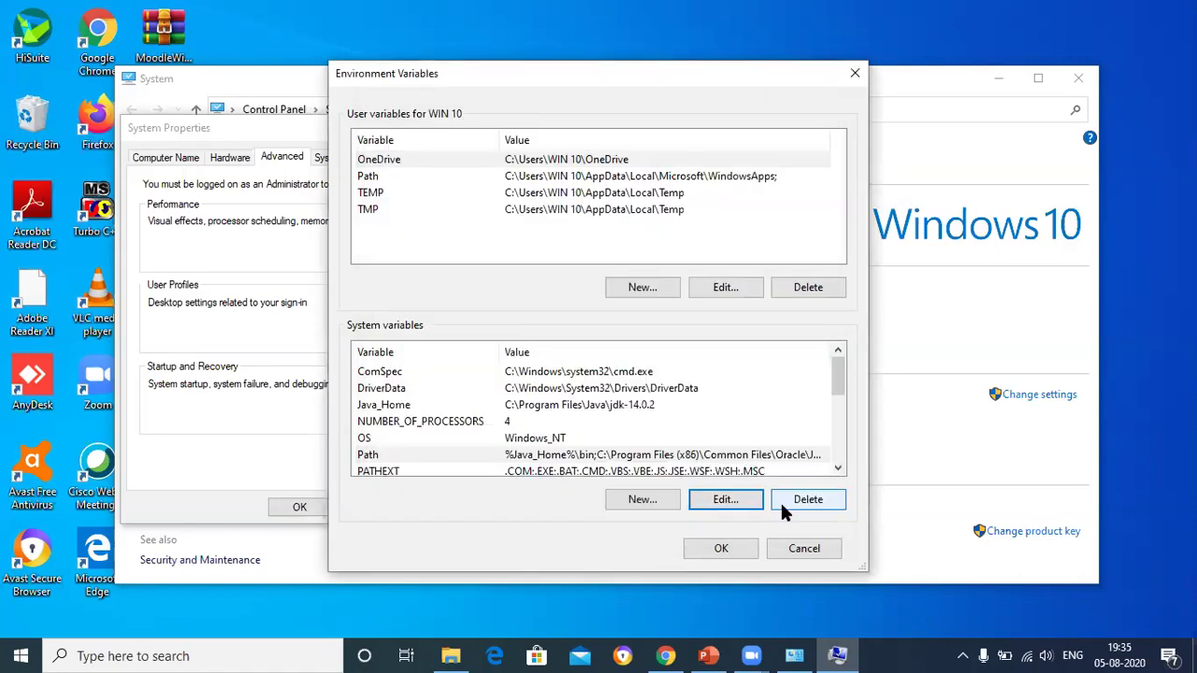
{"action": "left_click", "coordinate": [804, 548]}
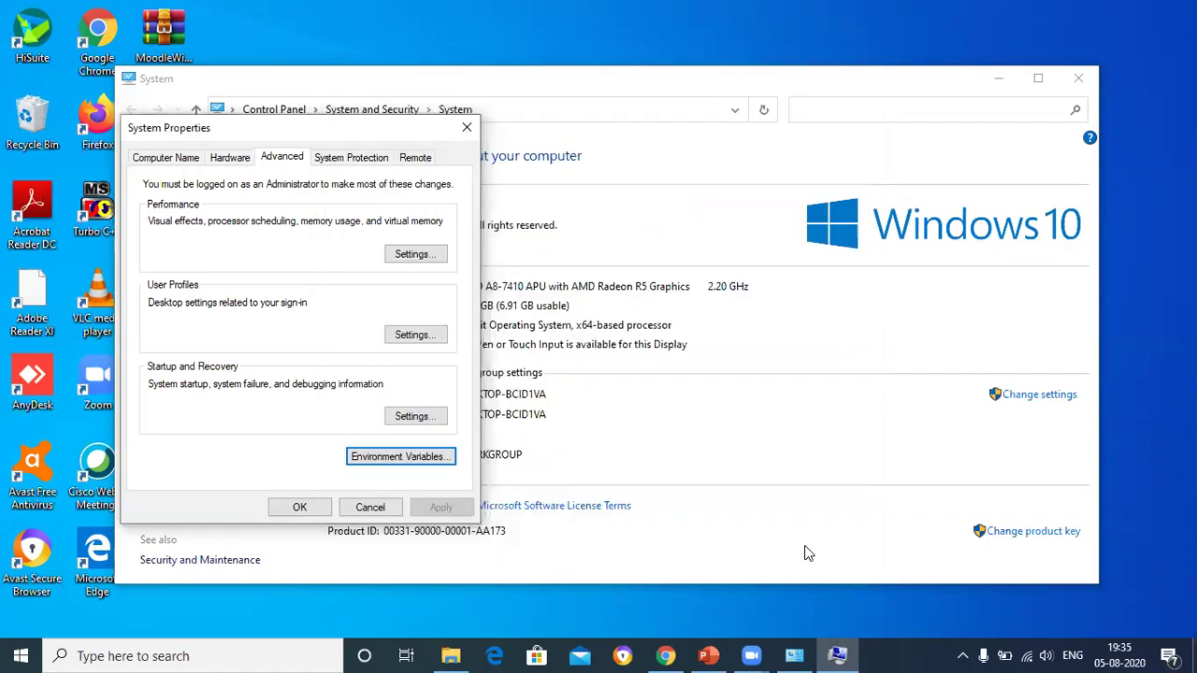
{"action": "left_click", "coordinate": [371, 507]}
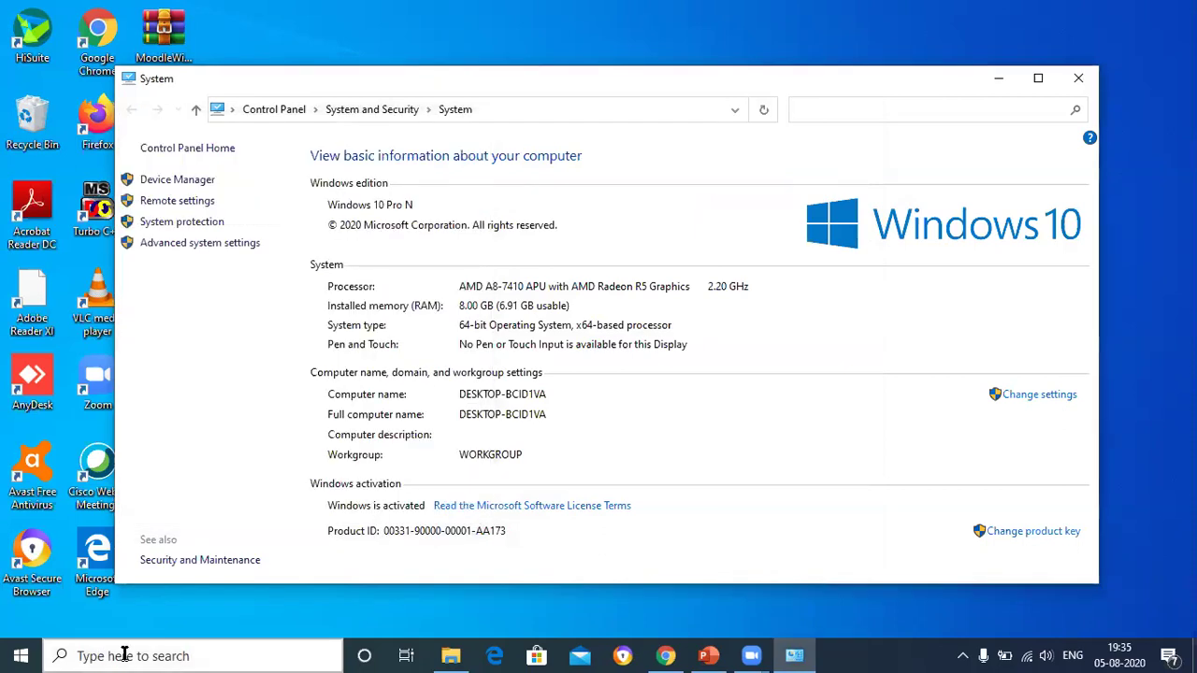
Step: Search Windows for cmd and open Command Prompt
{"action": "left_click", "coordinate": [125, 654]}
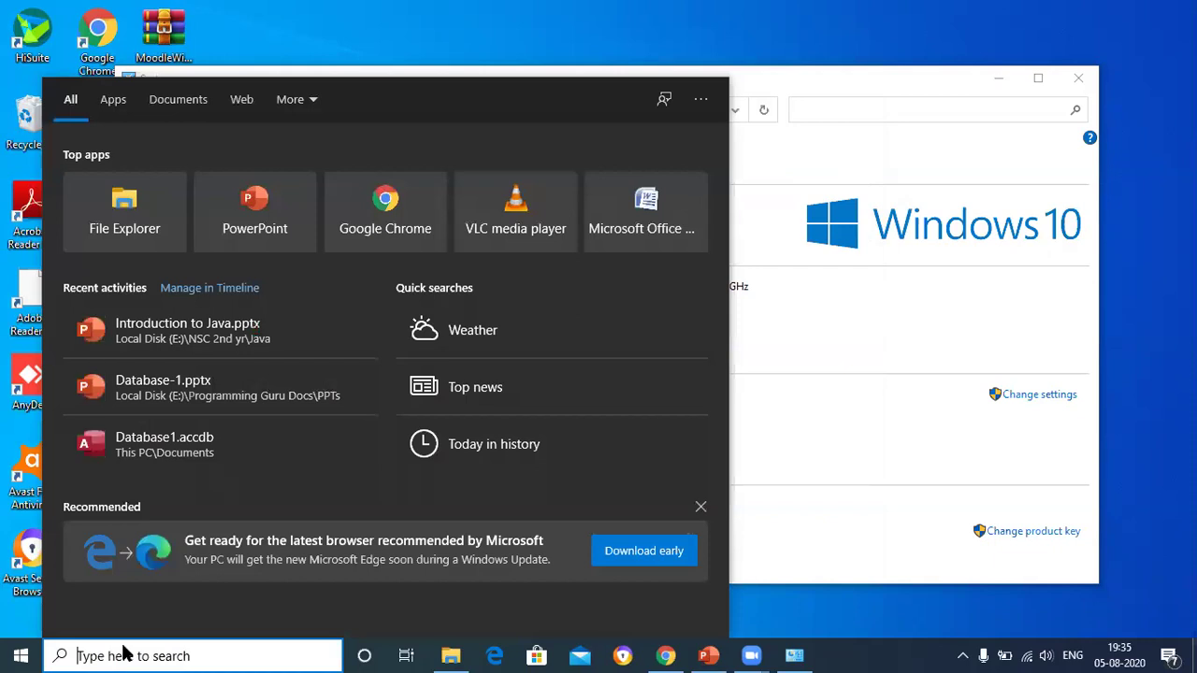
{"action": "type", "text": "cmd"}
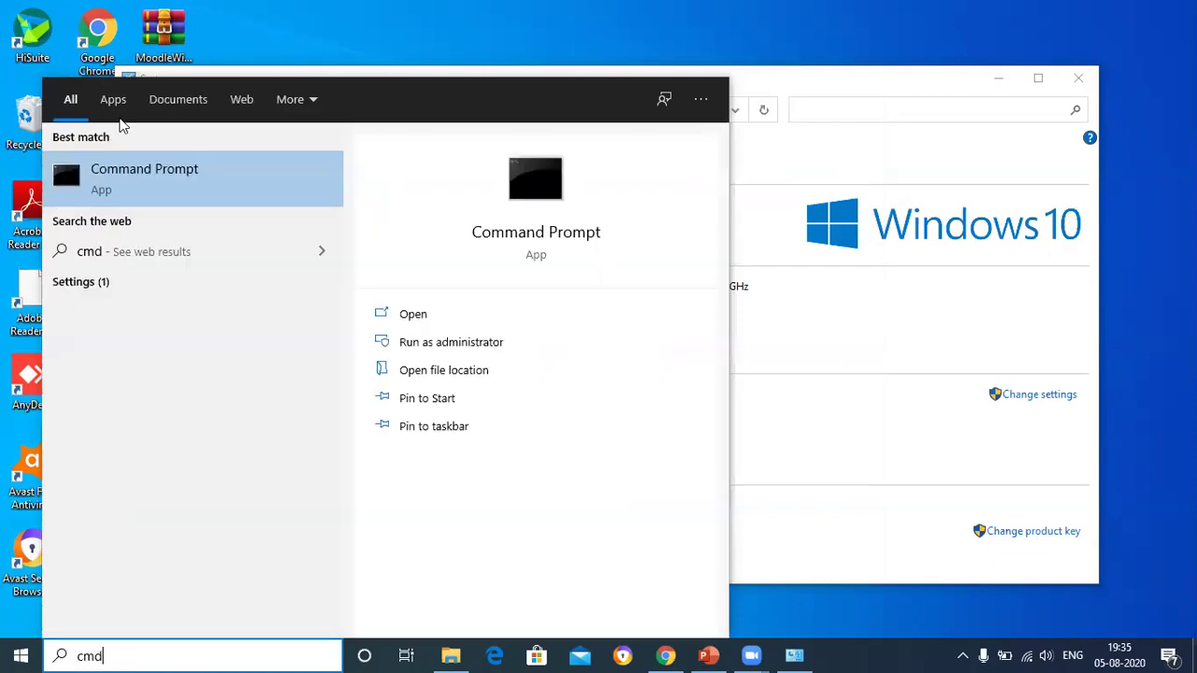
{"action": "left_click", "coordinate": [120, 194]}
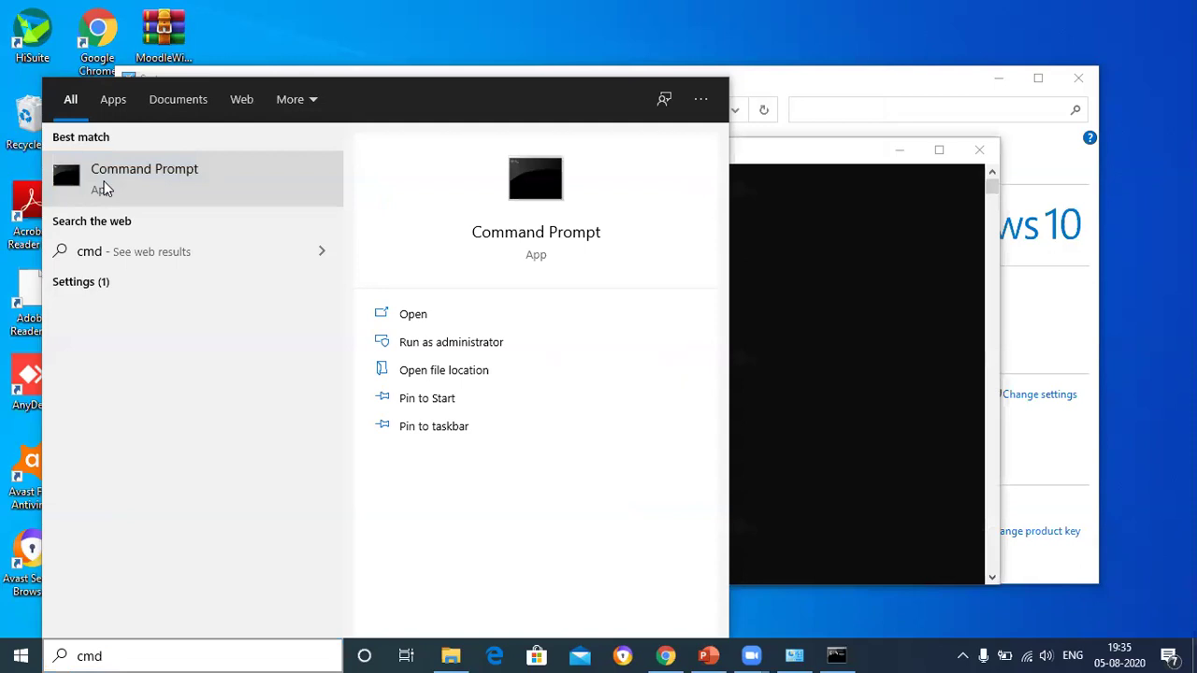
{"action": "left_click", "coordinate": [783, 240]}
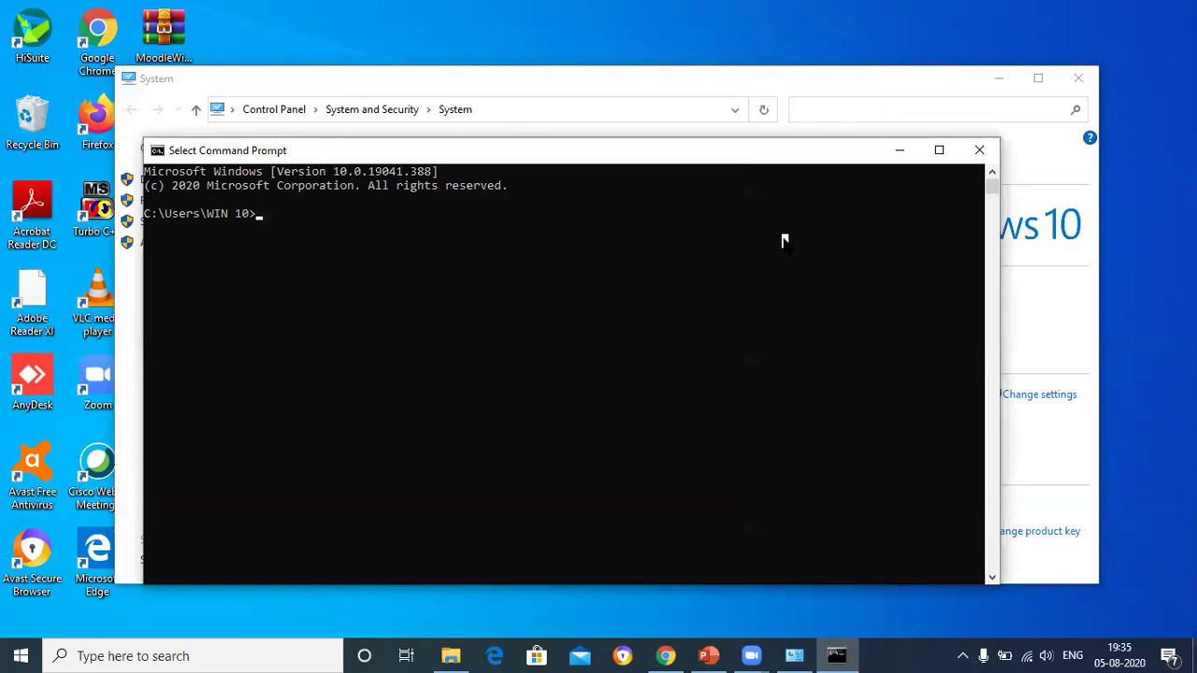
Step: Move up two directory levels from the user folder to the root of drive C
{"action": "type", "text": "cd.."}
{"action": "key", "text": "Return"}
{"action": "type", "text": "cd"}
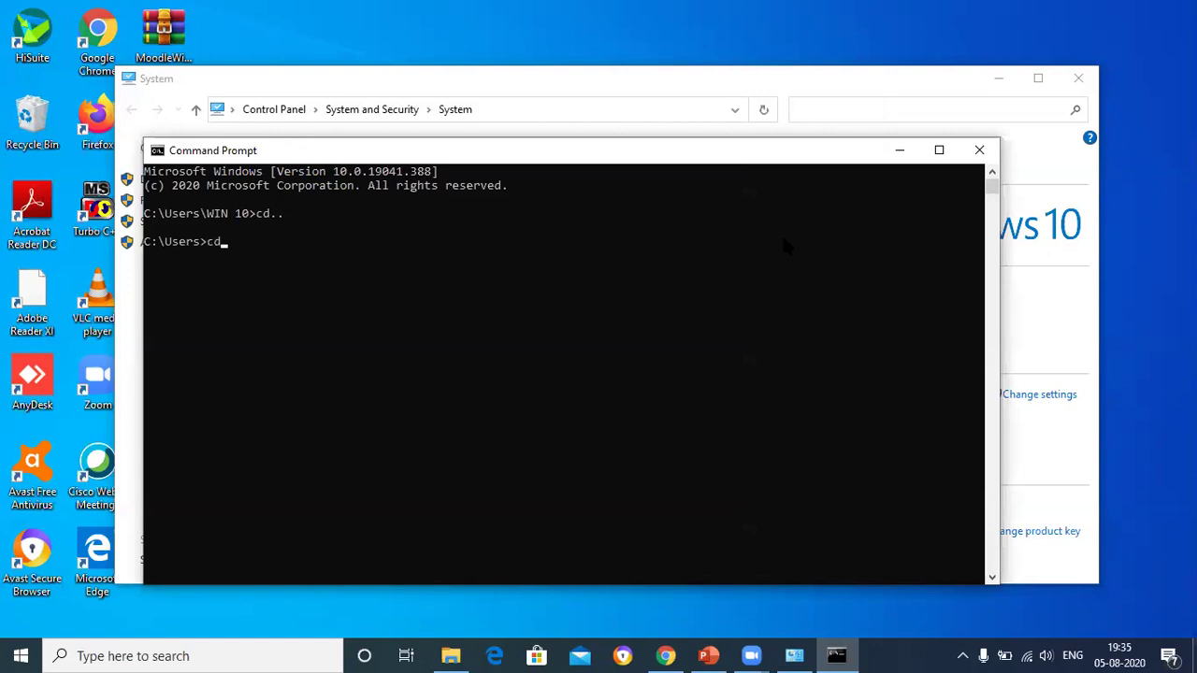
{"action": "type", "text": ".."}
{"action": "key", "text": "Return"}
Step: Run echo javac at the root of drive C
{"action": "type", "text": "echo"}
{"action": "type", "text": "javac"}
{"action": "key", "text": "Return"}
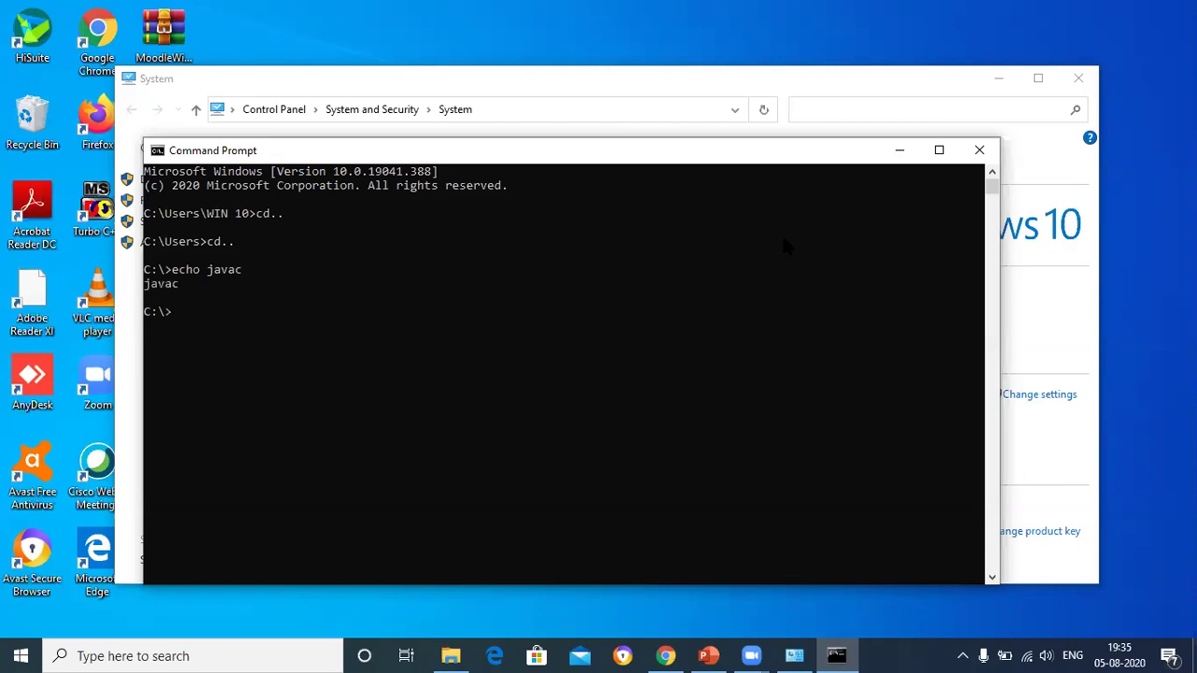
Step: Check the Java compiler version with javac -version and exit the Command Prompt session
{"action": "type", "text": "javac -version"}
{"action": "key", "text": "Return"}
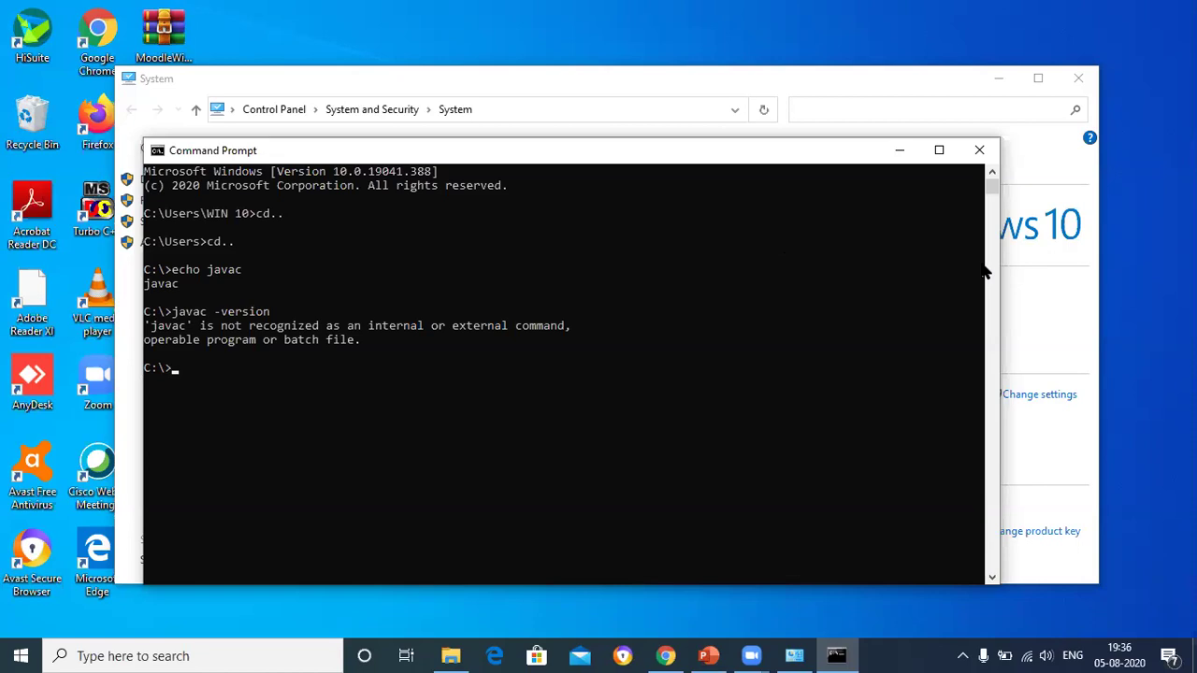
{"action": "type", "text": "exit"}
{"action": "key", "text": "Return"}
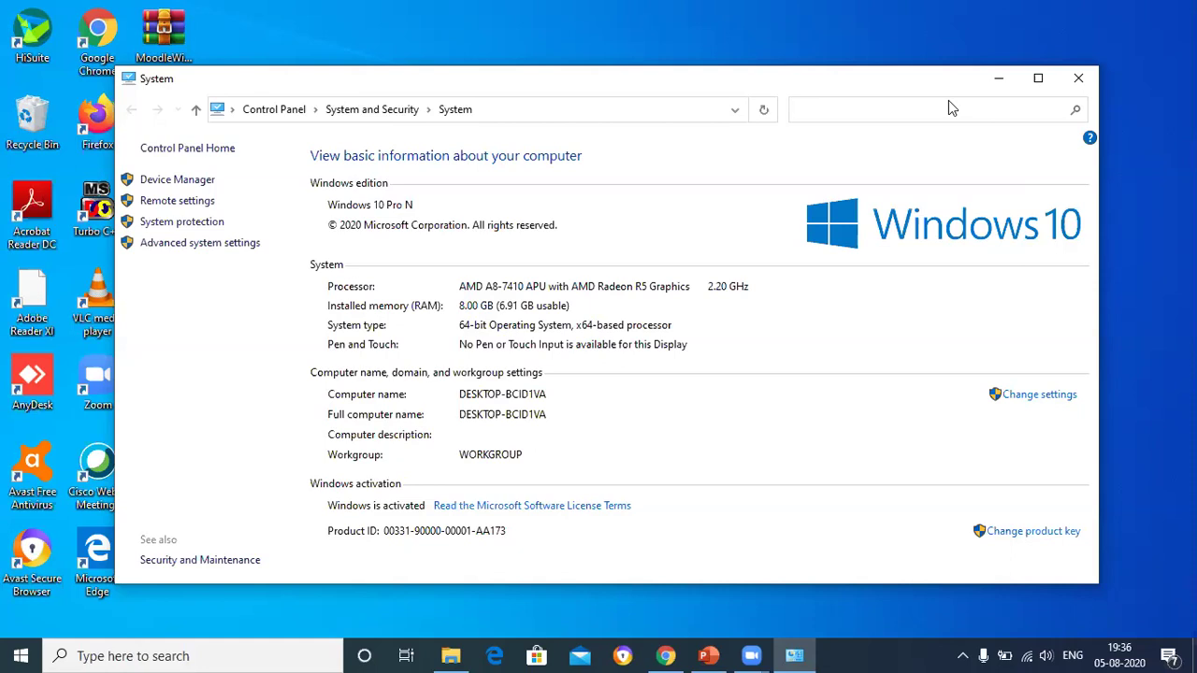
Step: Open the system variable Path for editing from the advanced system settings
{"action": "left_click", "coordinate": [182, 245]}
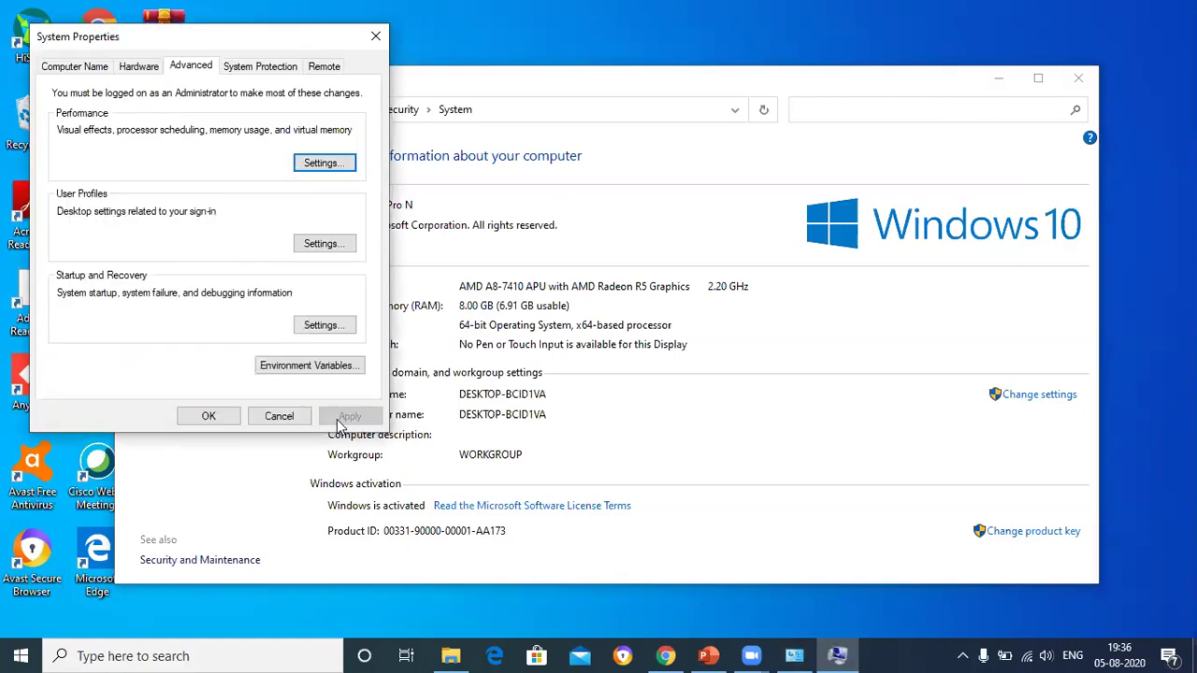
{"action": "left_click", "coordinate": [290, 365]}
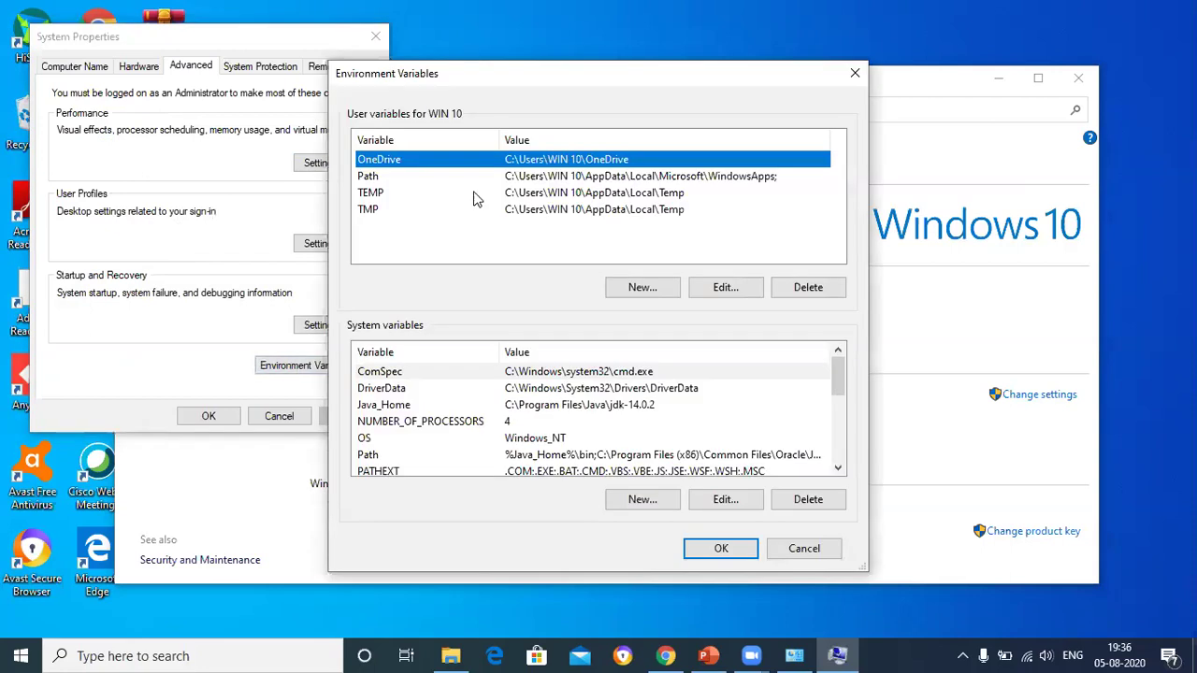
{"action": "left_click", "coordinate": [370, 456]}
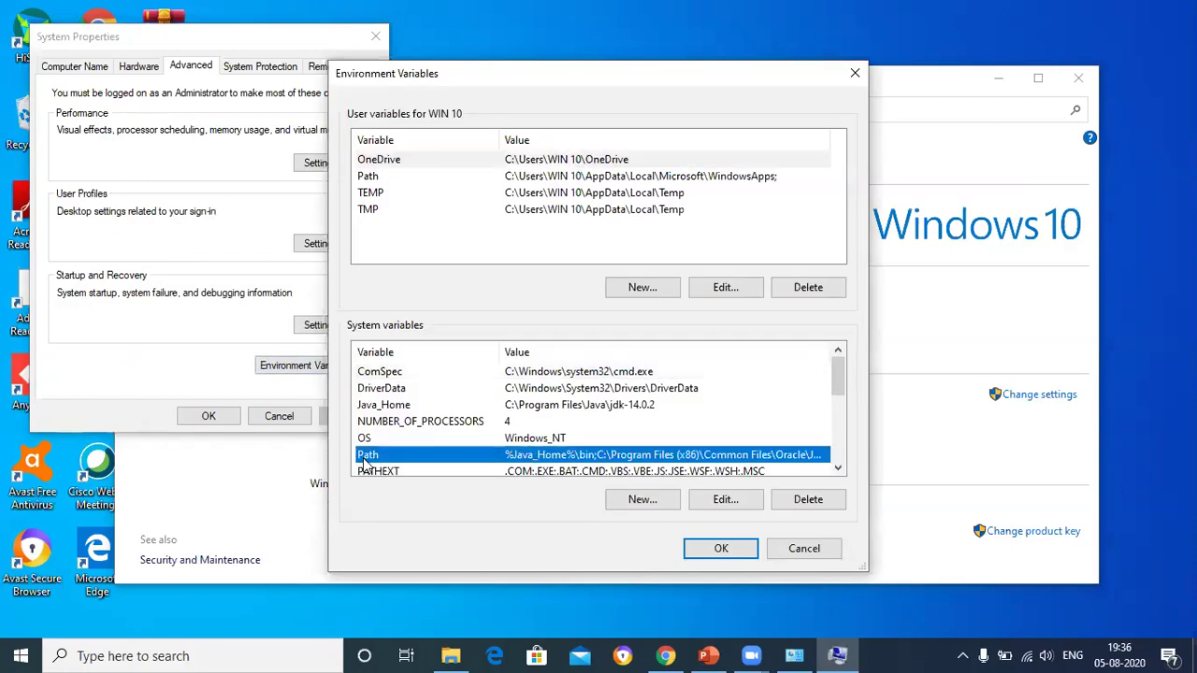
{"action": "left_click", "coordinate": [733, 501]}
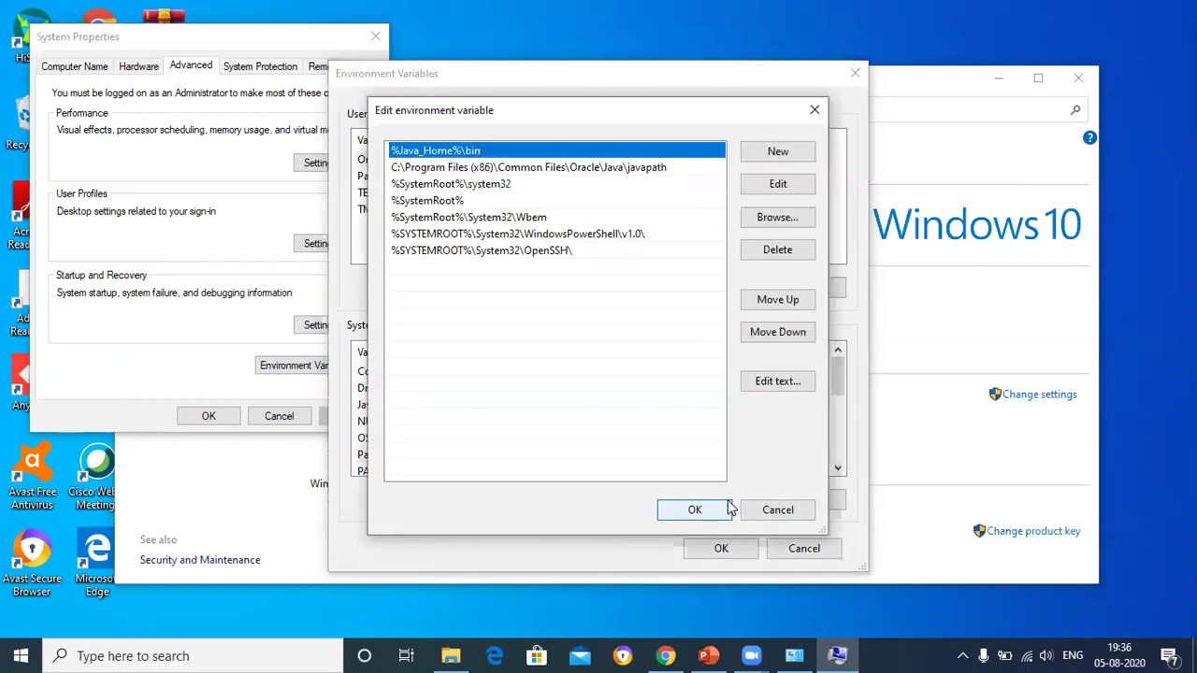
Step: Accept the %Java_Home%\bin entry in Path as it is and confirm the Path editor, environment variables and system properties
{"action": "left_click", "coordinate": [777, 180]}
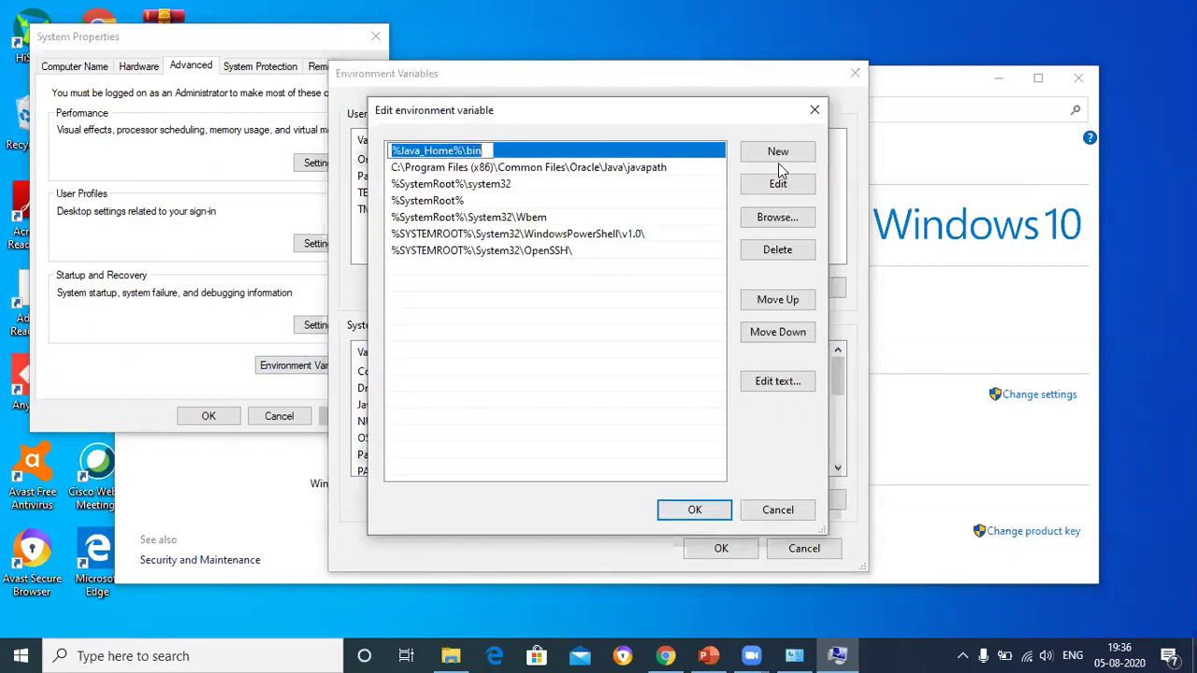
{"action": "left_click", "coordinate": [695, 510]}
{"action": "left_click", "coordinate": [715, 550]}
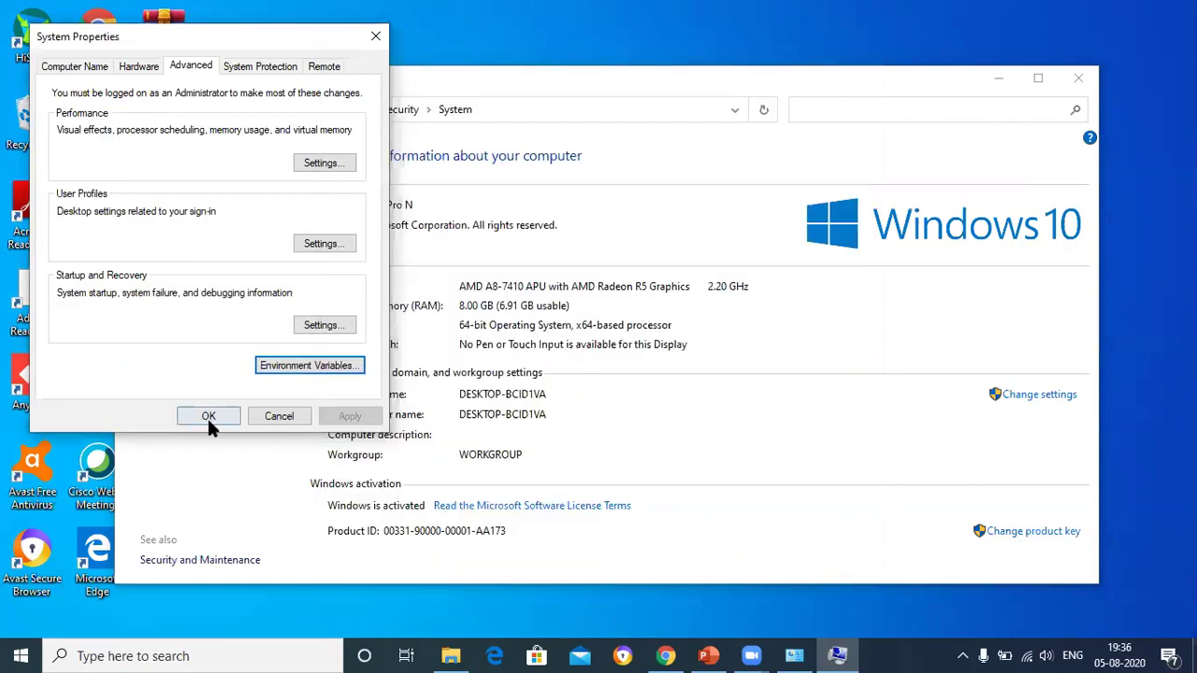
{"action": "left_click", "coordinate": [194, 408]}
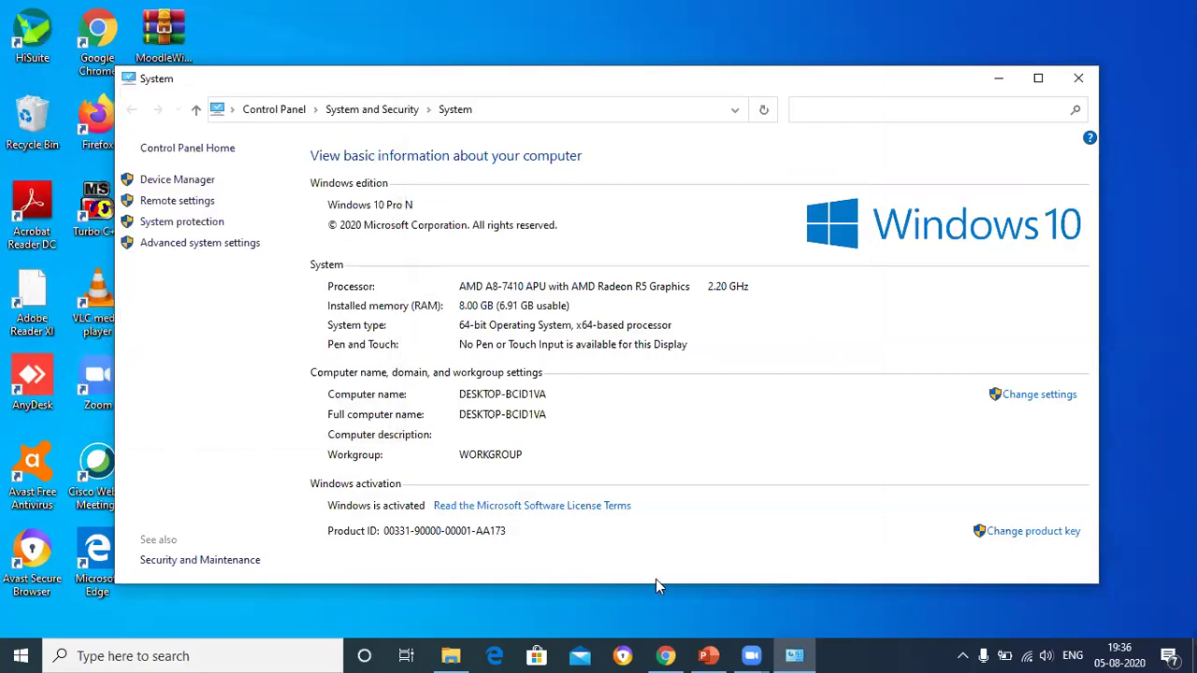
Step: Search Windows for cmd and open a new Command Prompt window
{"action": "left_click", "coordinate": [227, 654]}
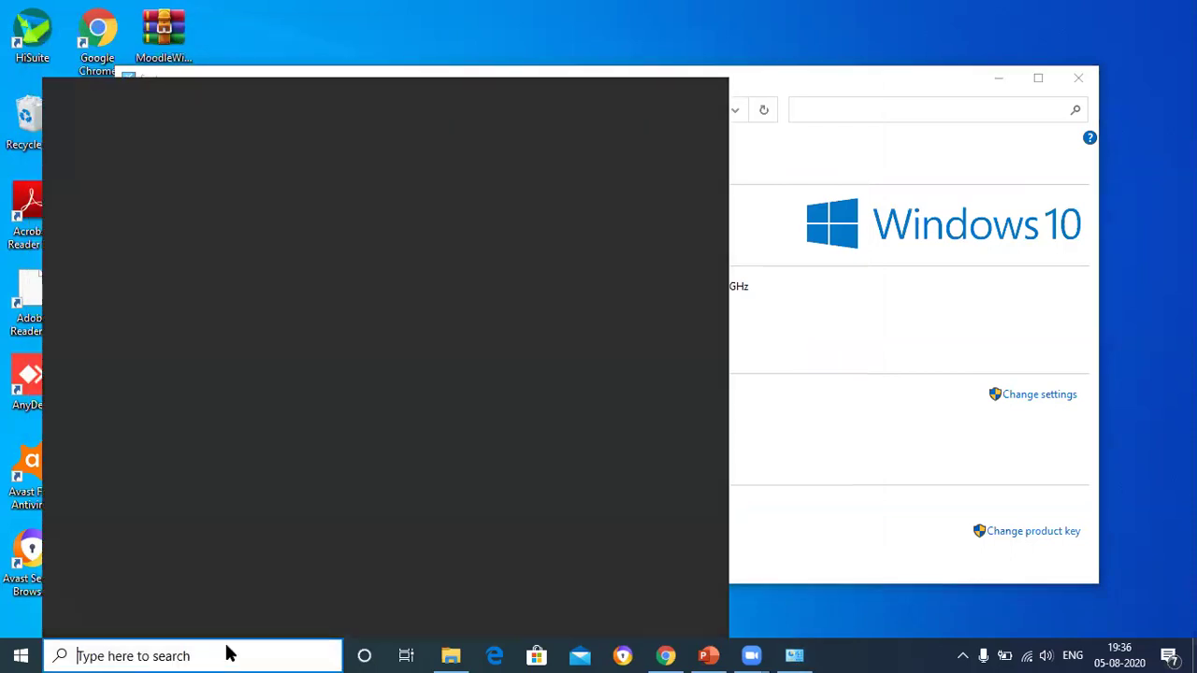
{"action": "type", "text": "cmd"}
{"action": "key", "text": "Return"}
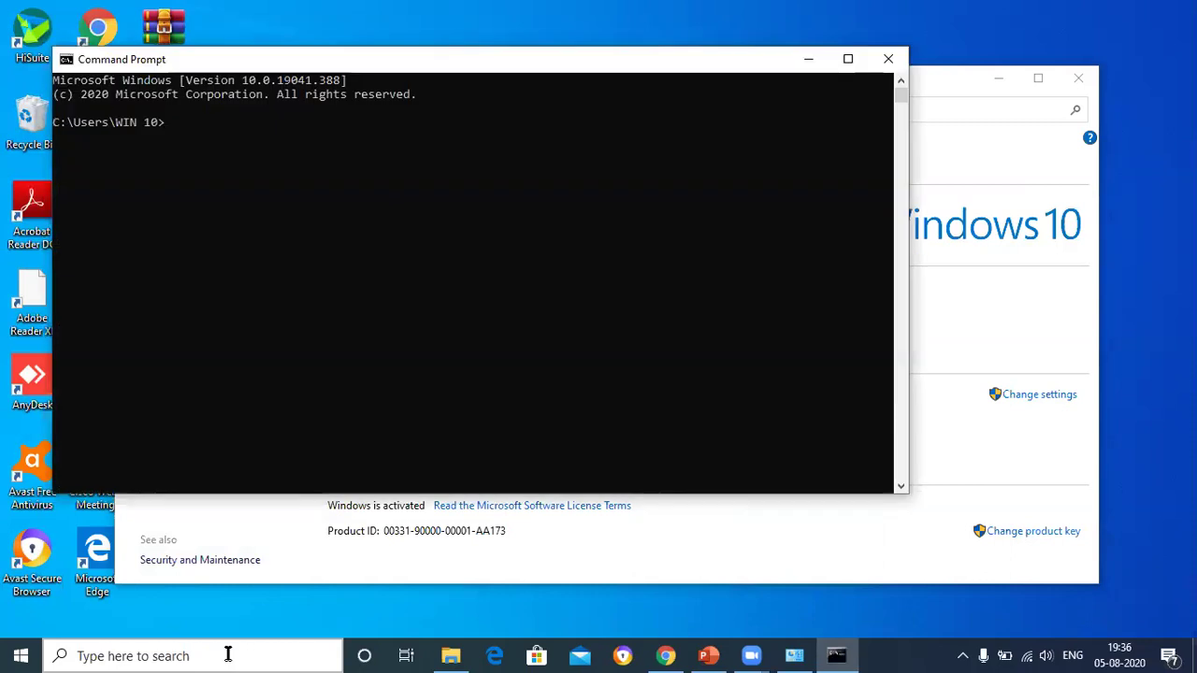
{"action": "left_click", "coordinate": [559, 51]}
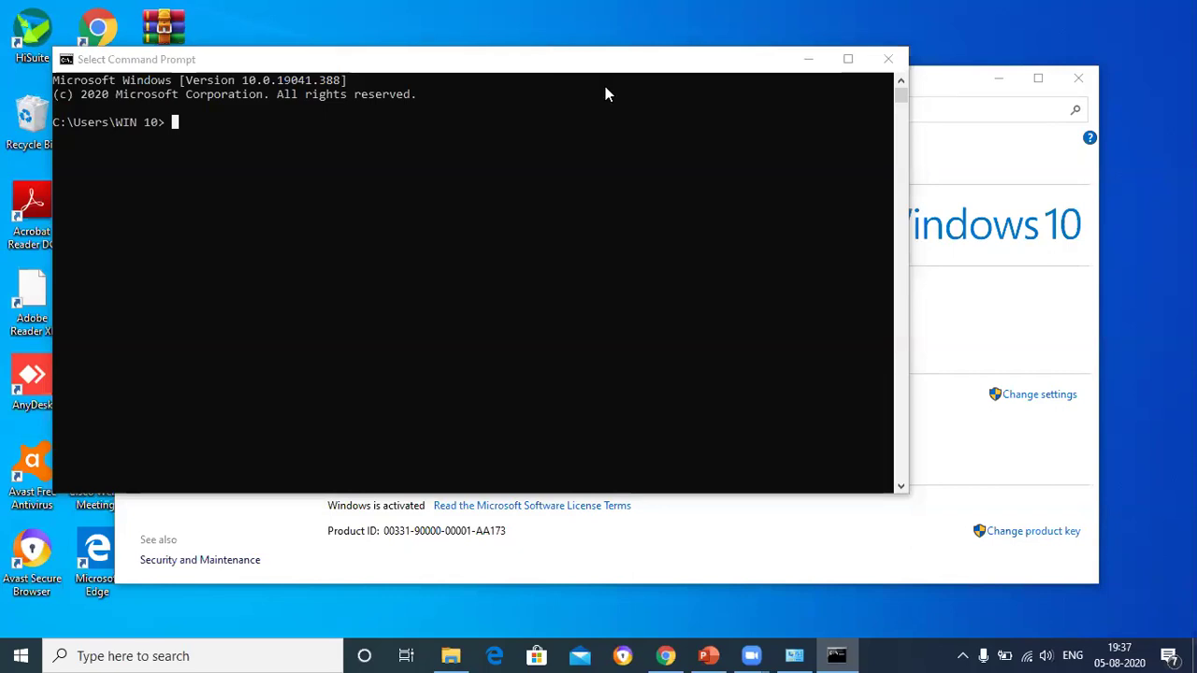
Step: Print the Java home path with echo %java_home% and check the compiler version with javac -version
{"action": "type", "text": "echo %java_hom"}
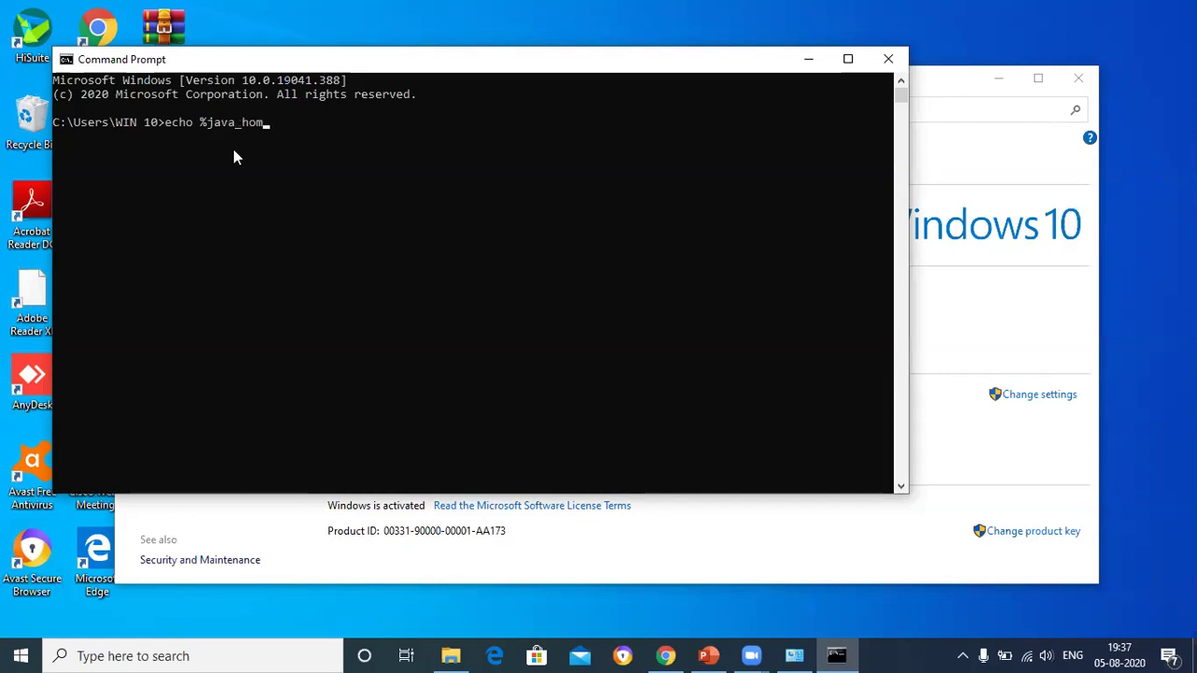
{"action": "type", "text": "%"}
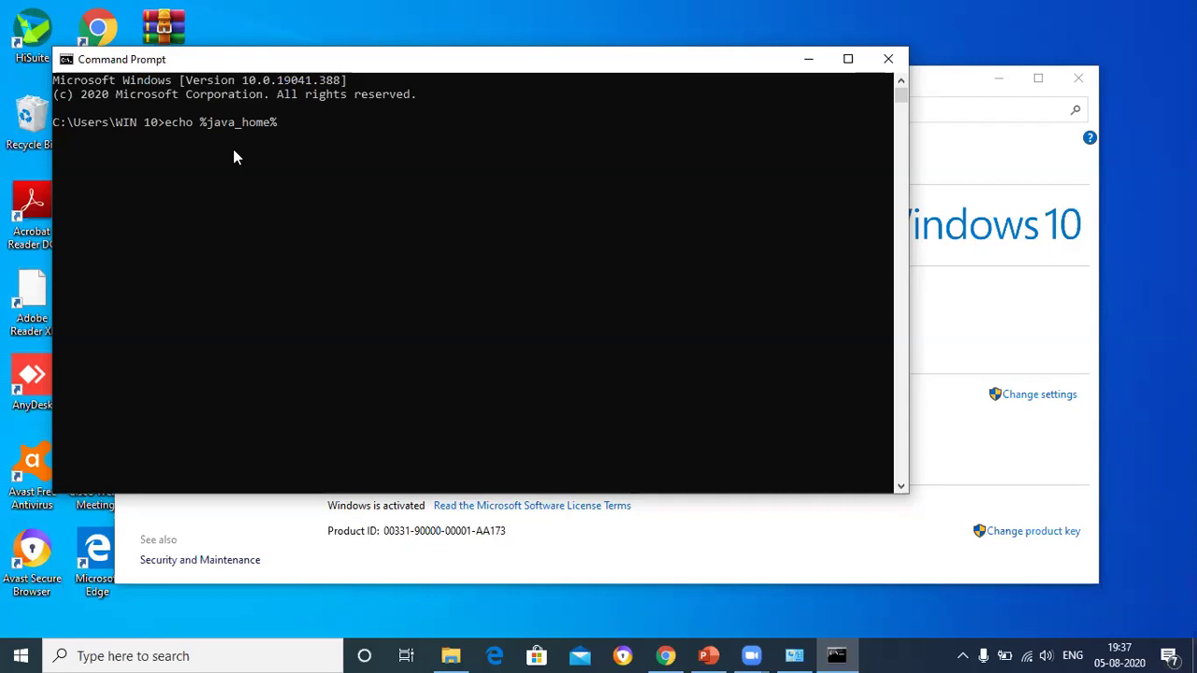
{"action": "key", "text": "Return"}
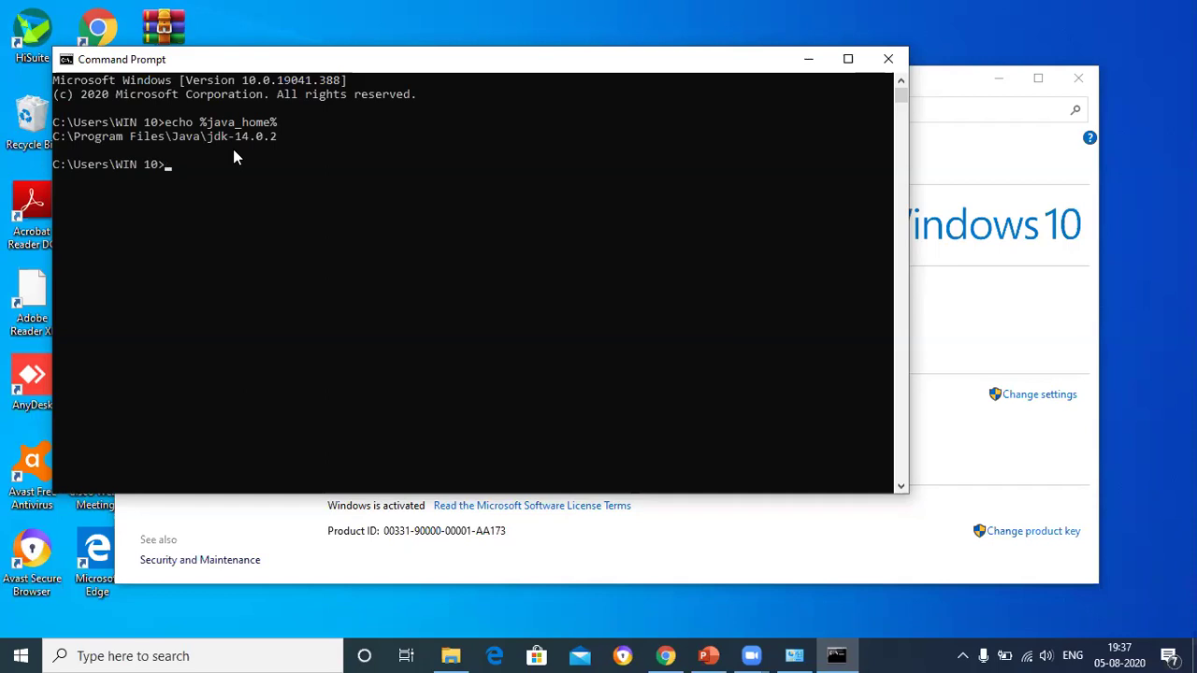
{"action": "type", "text": "javac -version"}
{"action": "key", "text": "Return"}
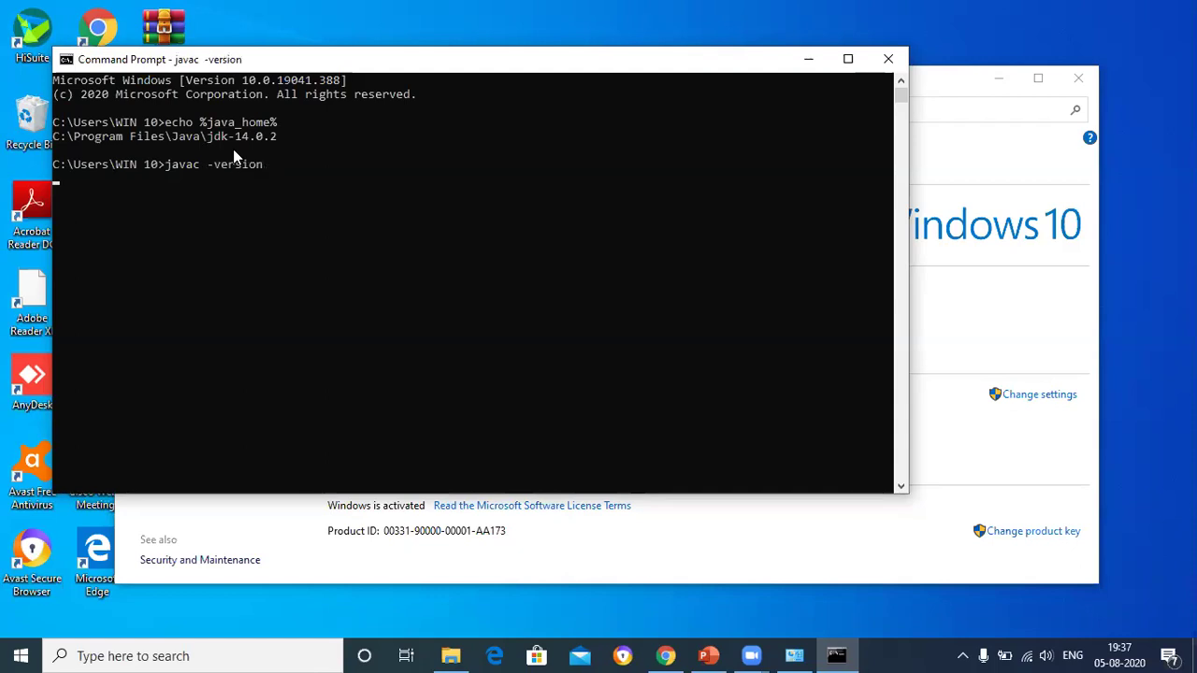